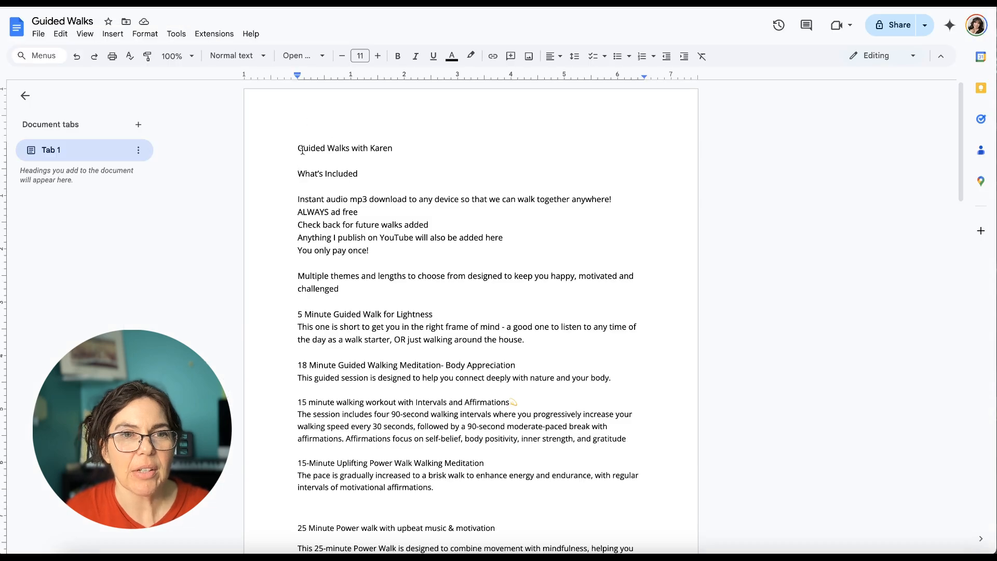
Copy the heading line of the Guided Walks document and paste it as the title of the new download in Kajabi
click(294, 150)
drag(294, 149, 418, 150)
key(ctrl+c)
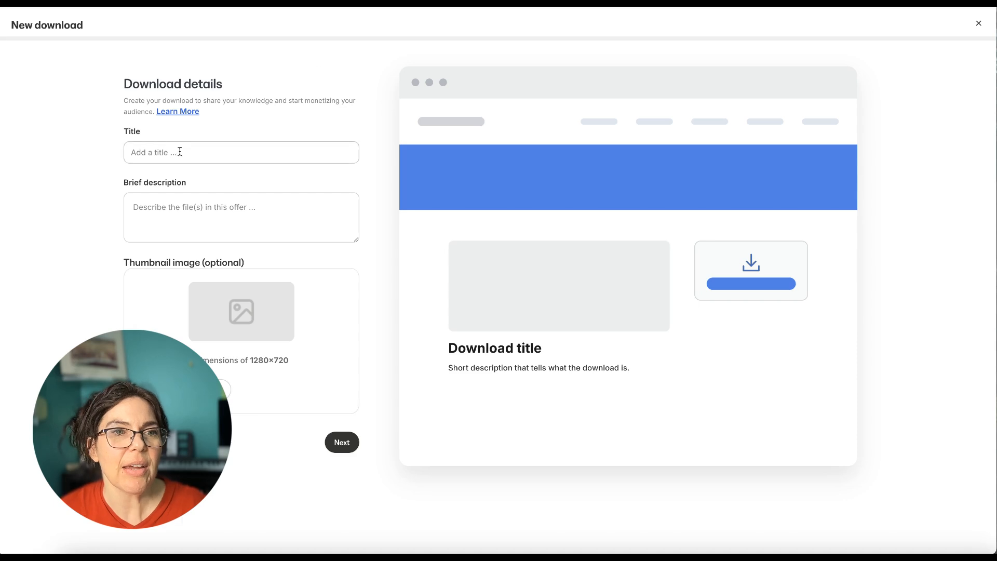
click(180, 151)
key(ctrl+v)
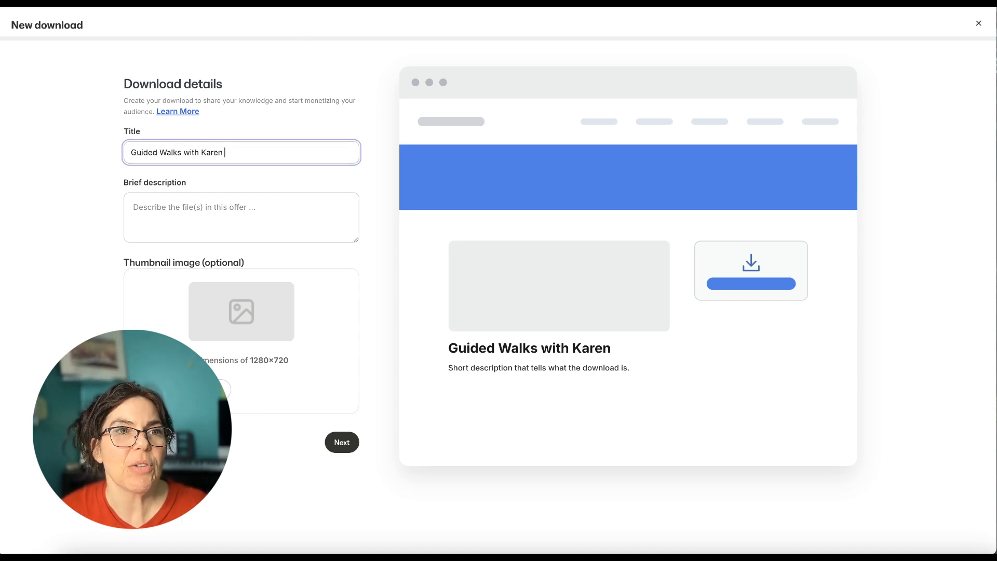
Copy the What's Included text through the "Multiple themes and lengths" paragraph from the Google Doc into the download's brief description
key(ctrl+Tab)
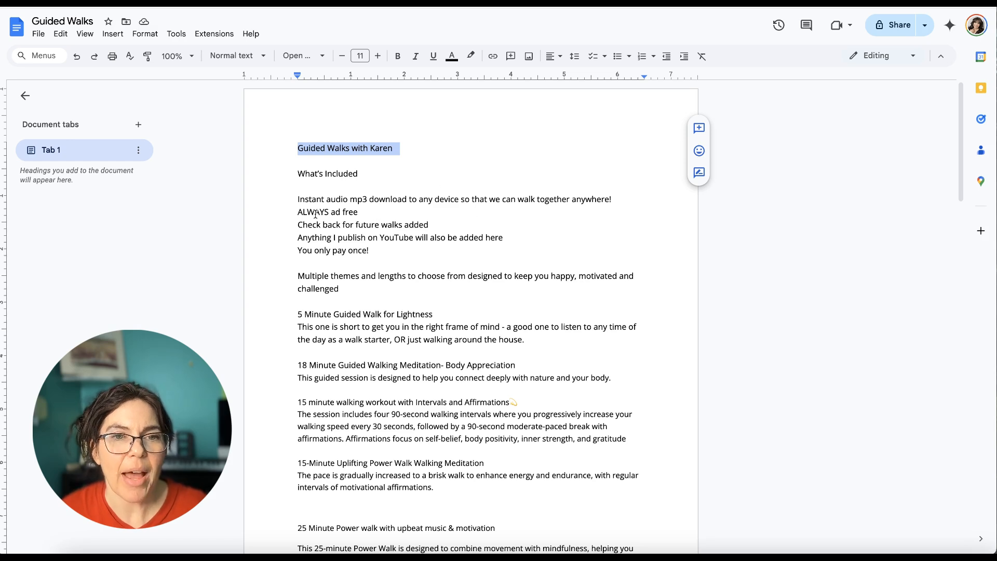
drag(299, 201, 344, 299)
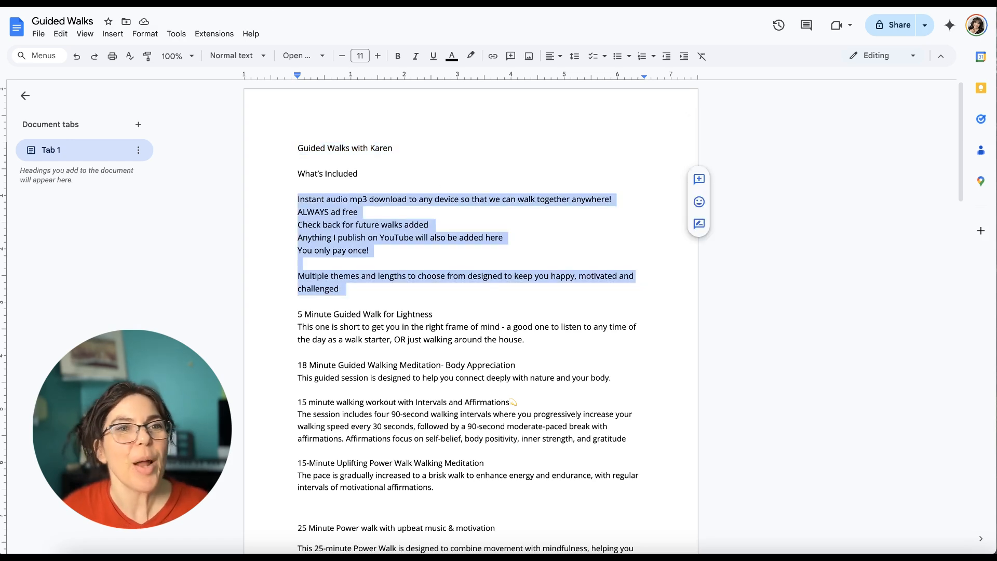
key(ctrl+shift+Tab)
click(133, 208)
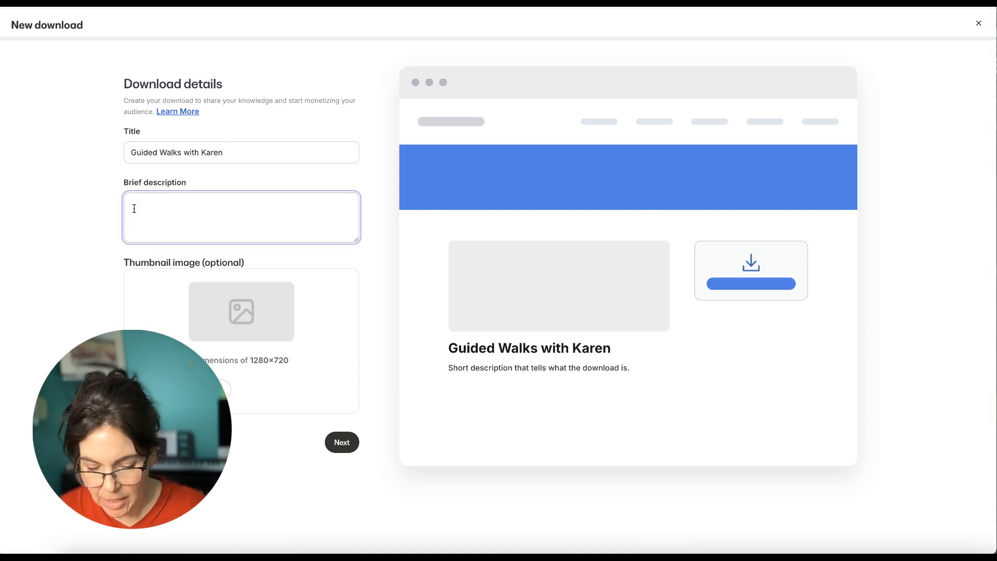
key(ctrl+v)
key(Tab)
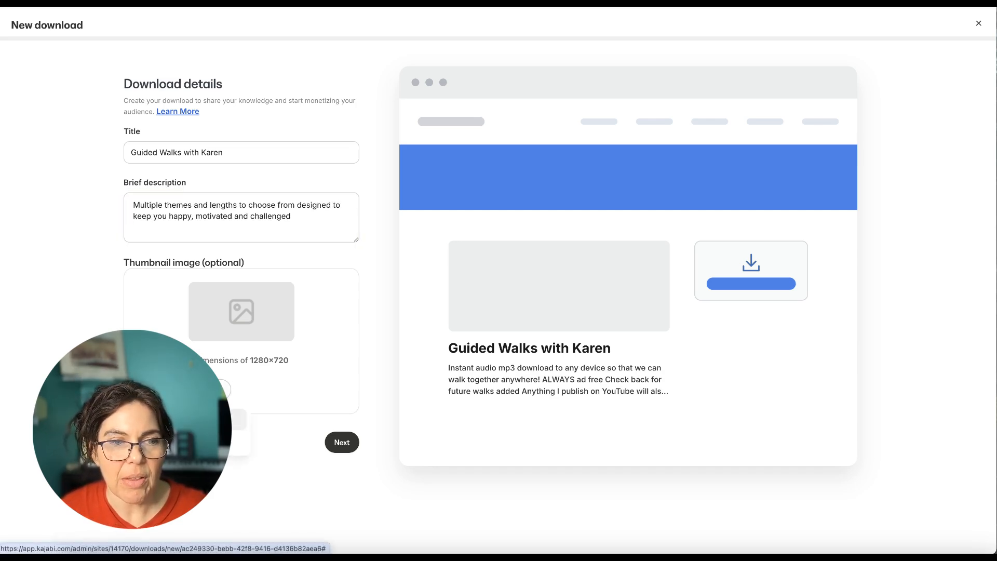
Upload the image Walk with me.png from the computer as the download's thumbnail
click(236, 419)
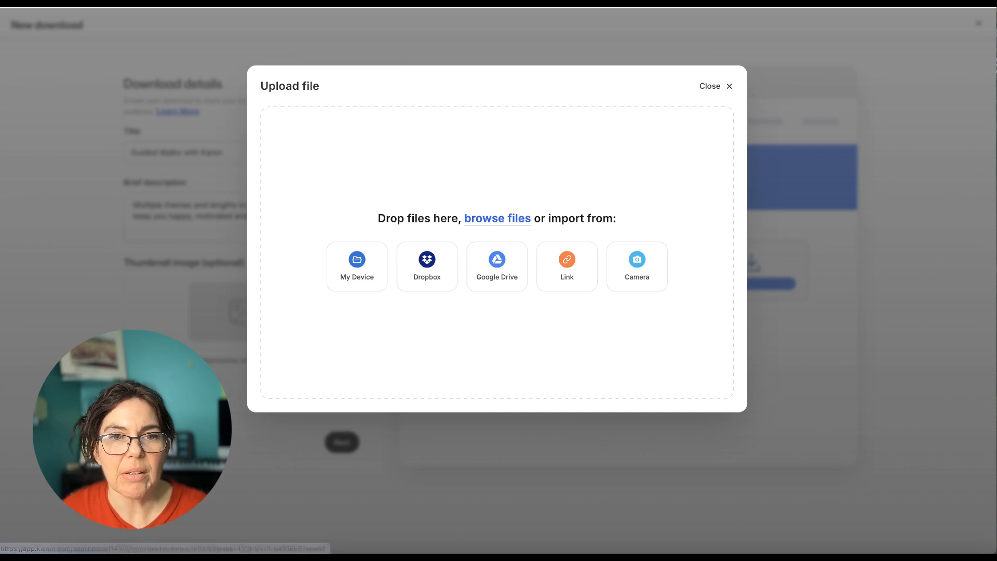
click(357, 263)
scroll(357, 239, down, 2)
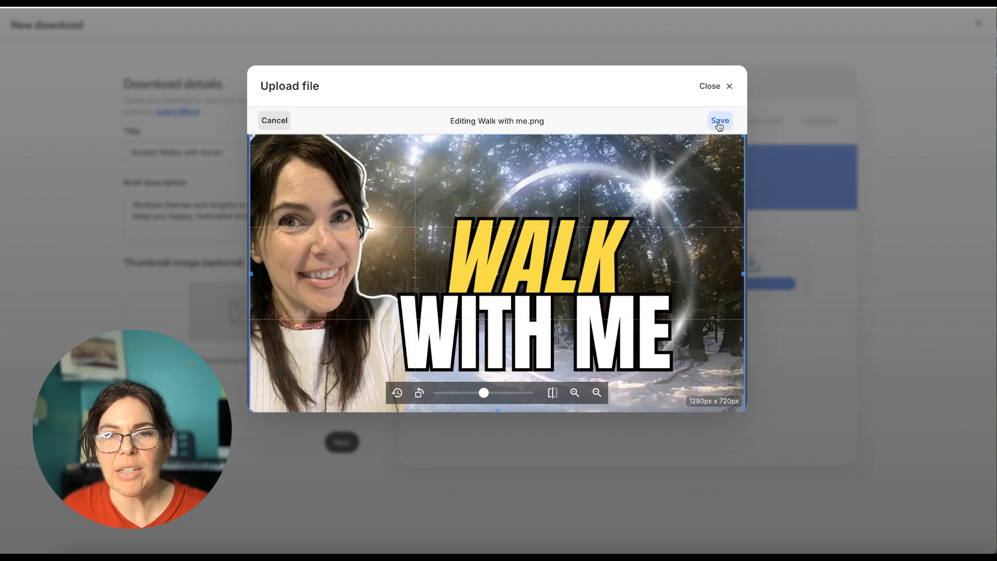
click(717, 123)
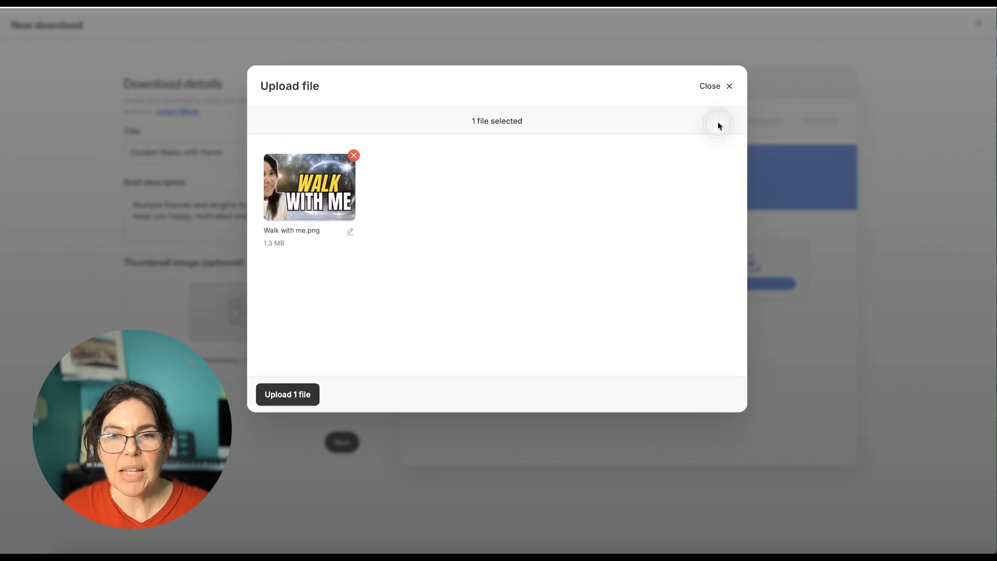
click(298, 394)
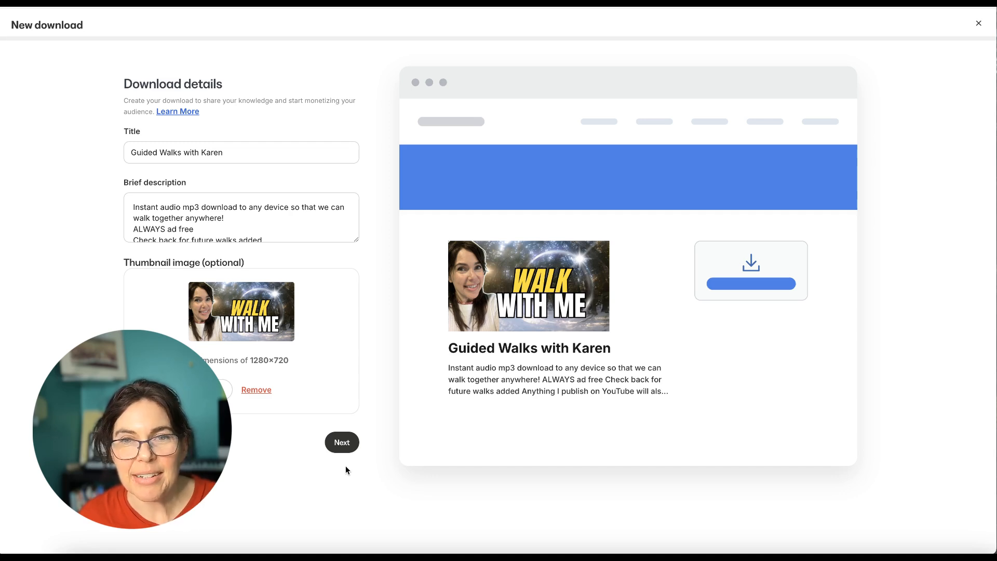
Continue to adding files and upload all five MP3 walks from the Guided Walks Package folder on the Desktop
click(341, 442)
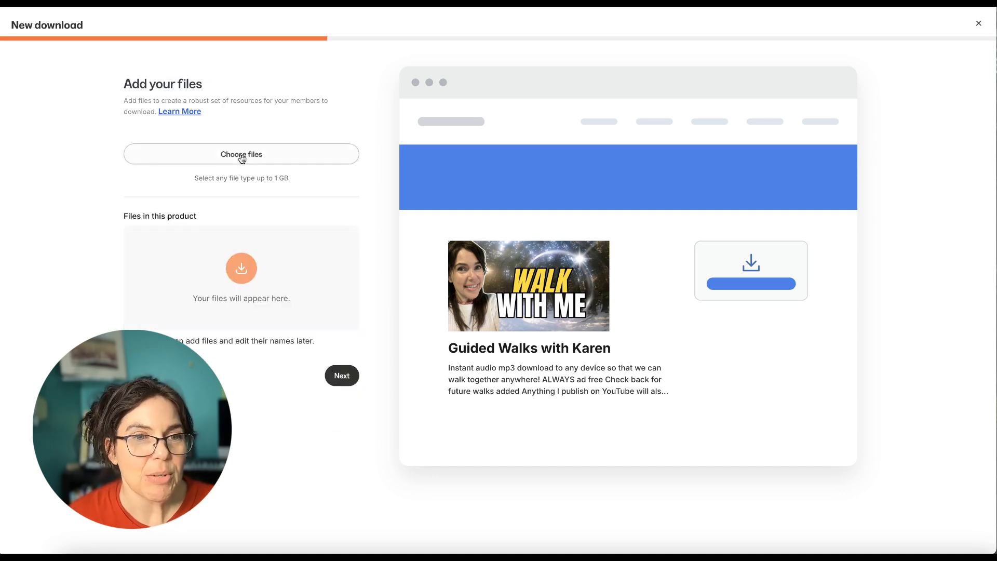
click(242, 156)
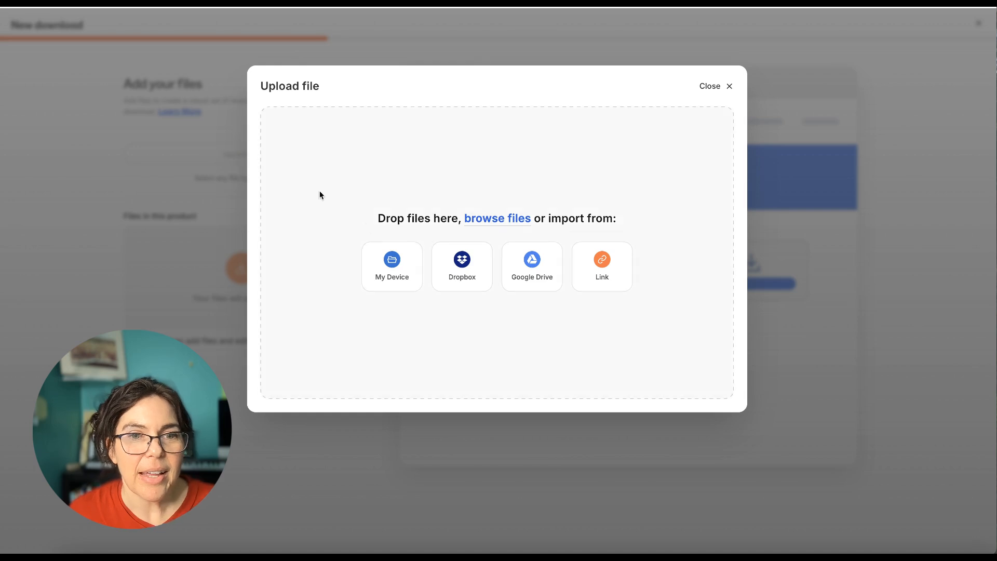
click(392, 263)
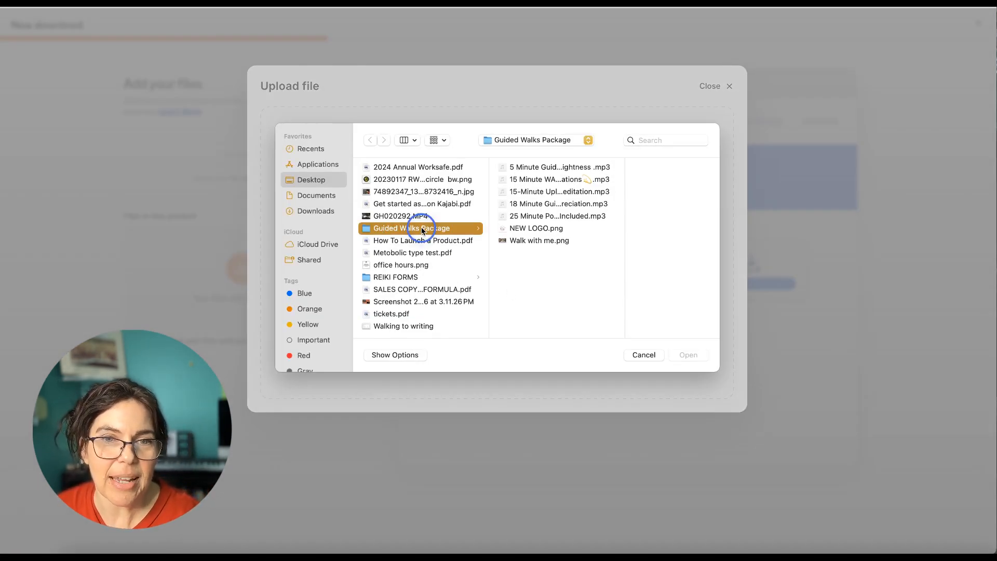
click(529, 169)
shift+click(525, 179)
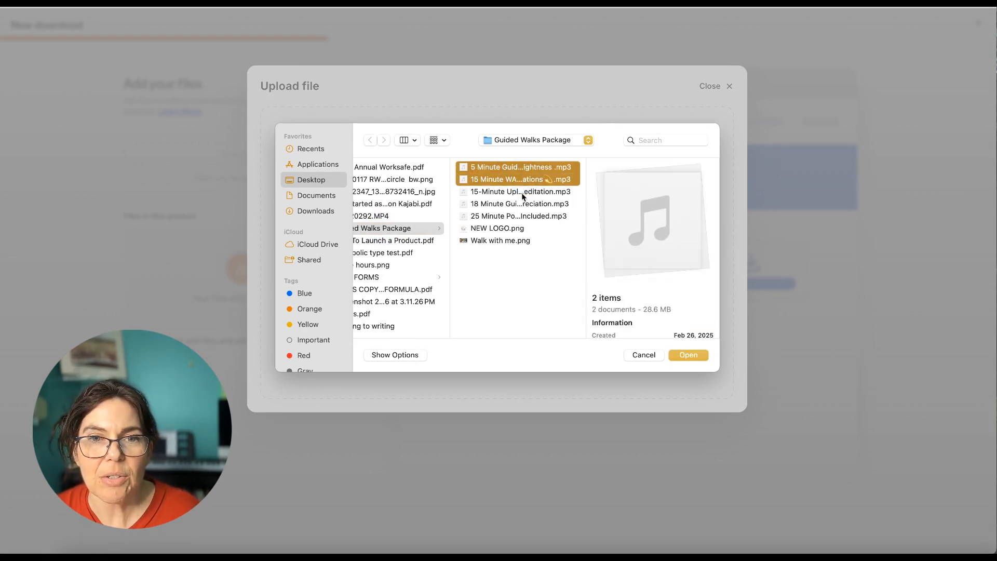
shift+click(522, 192)
shift+click(519, 204)
shift+click(519, 216)
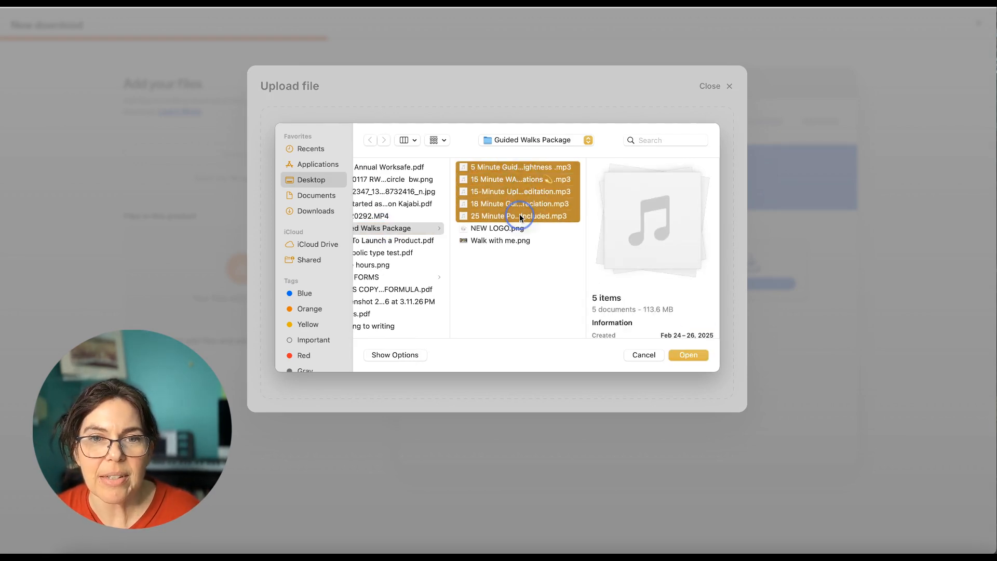
click(691, 356)
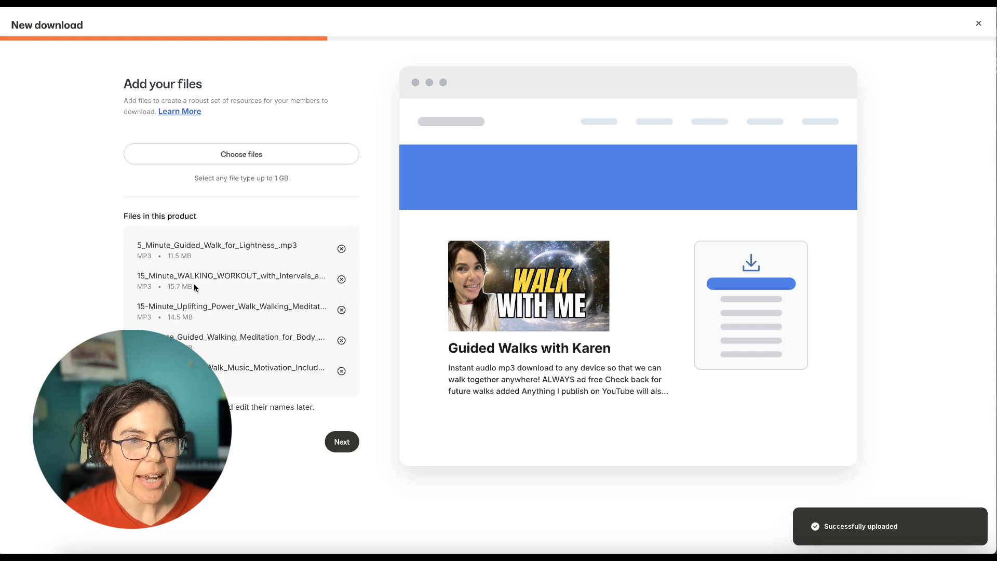
Price the download at 7.00 as a one-time payment, let customers pay what they want, and finish creating it
click(343, 442)
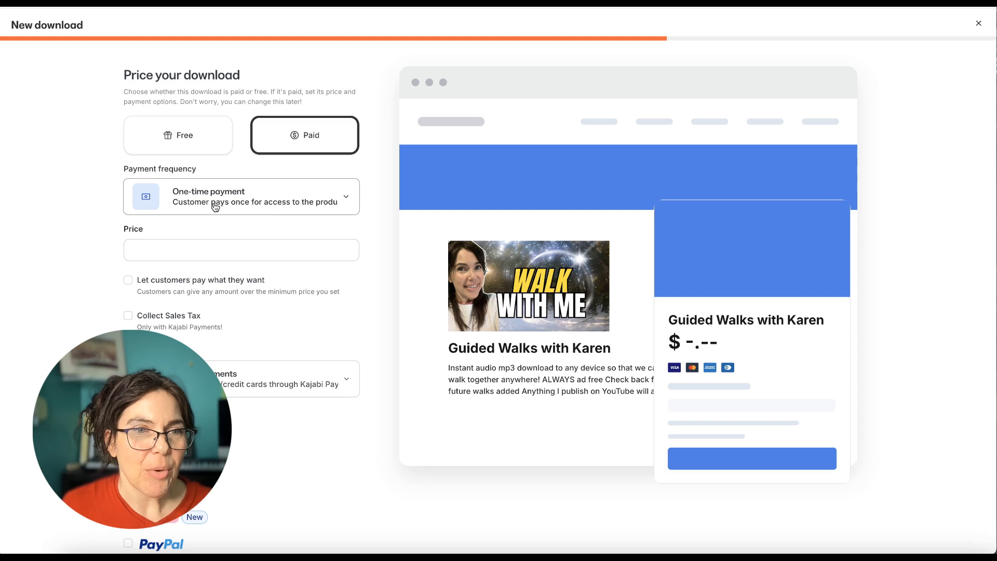
click(217, 254)
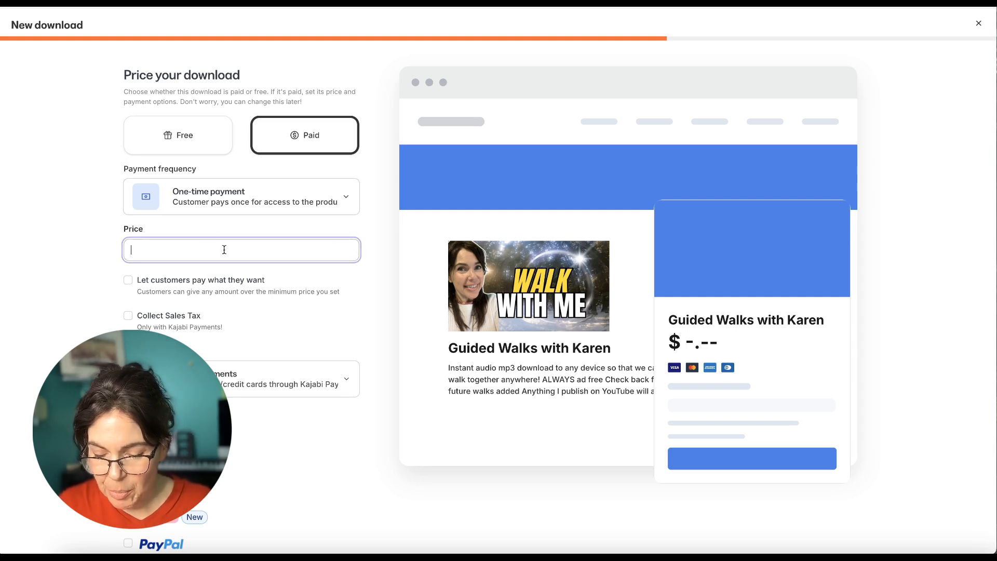
text(7.00)
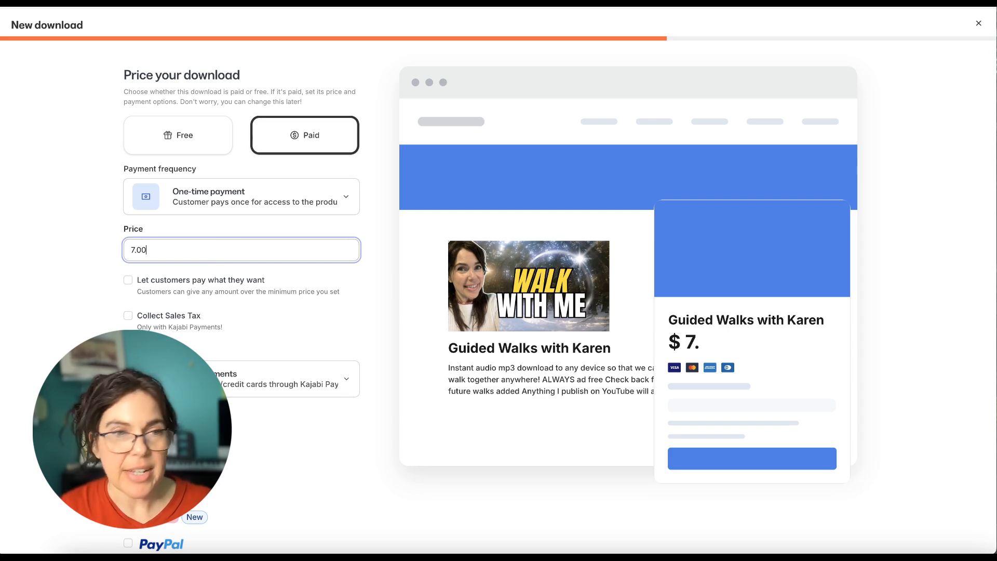
click(127, 280)
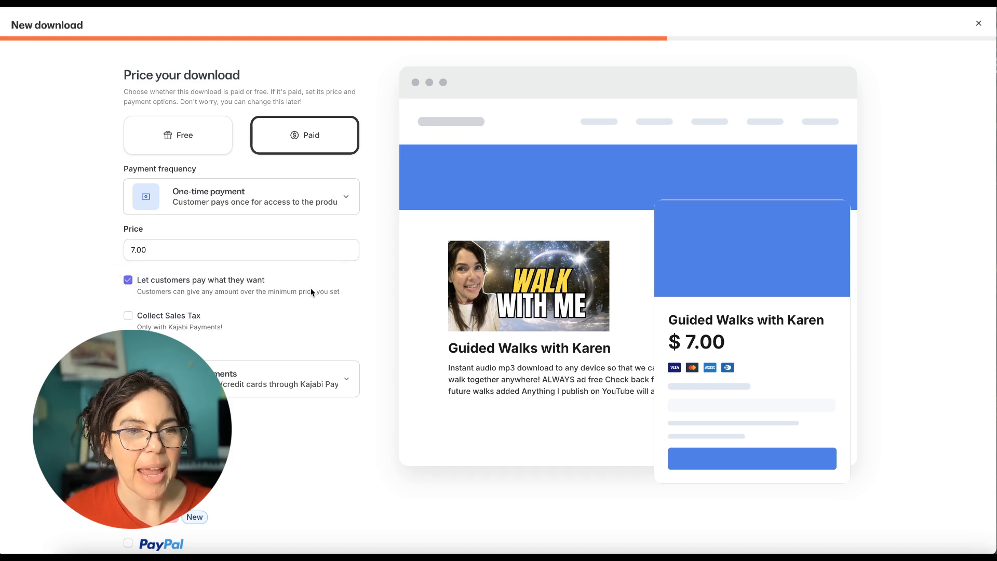
click(138, 250)
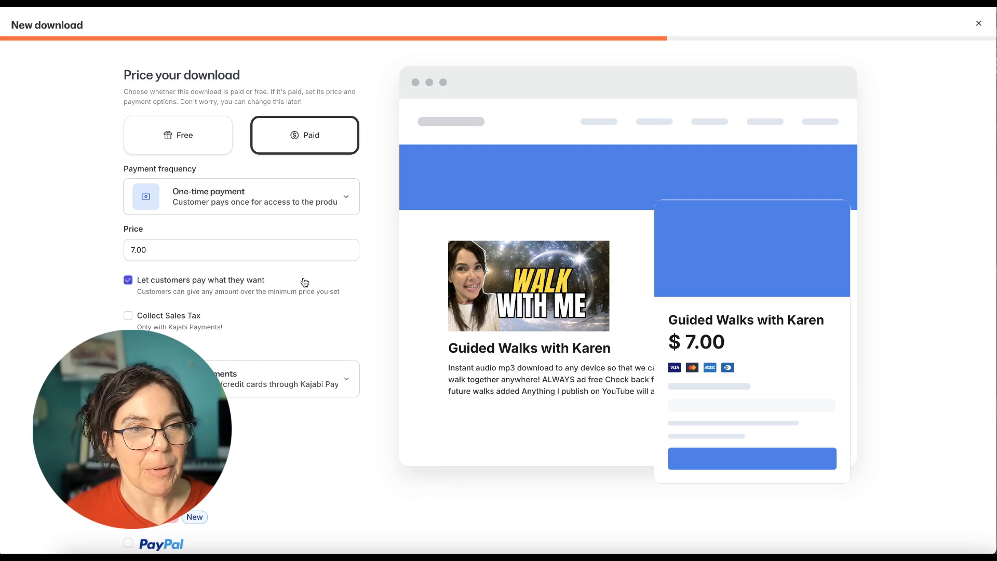
scroll(313, 301, down, 3)
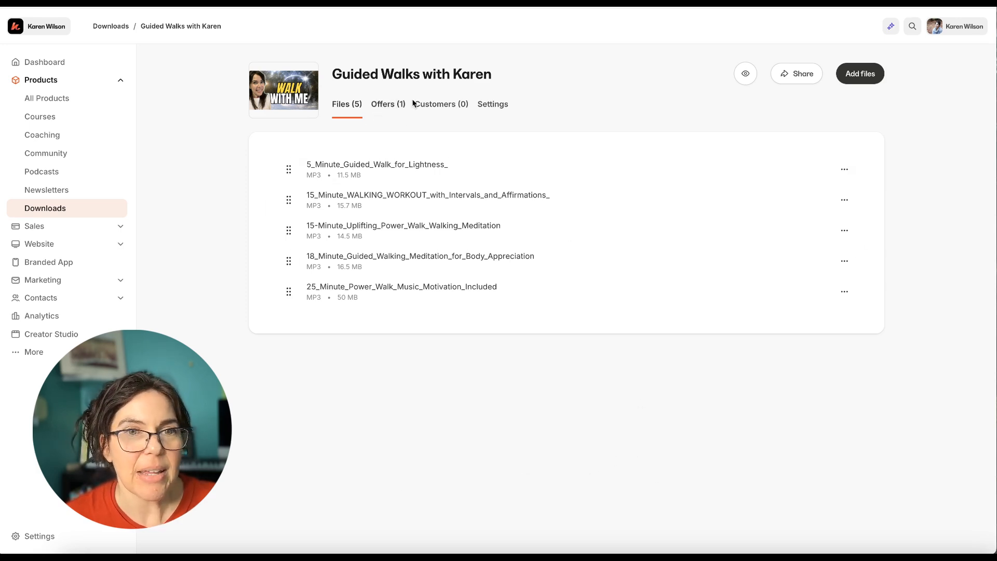
Look over the download's title, description and thumbnail settings, preview its customer-facing page, and return to the admin page
click(493, 106)
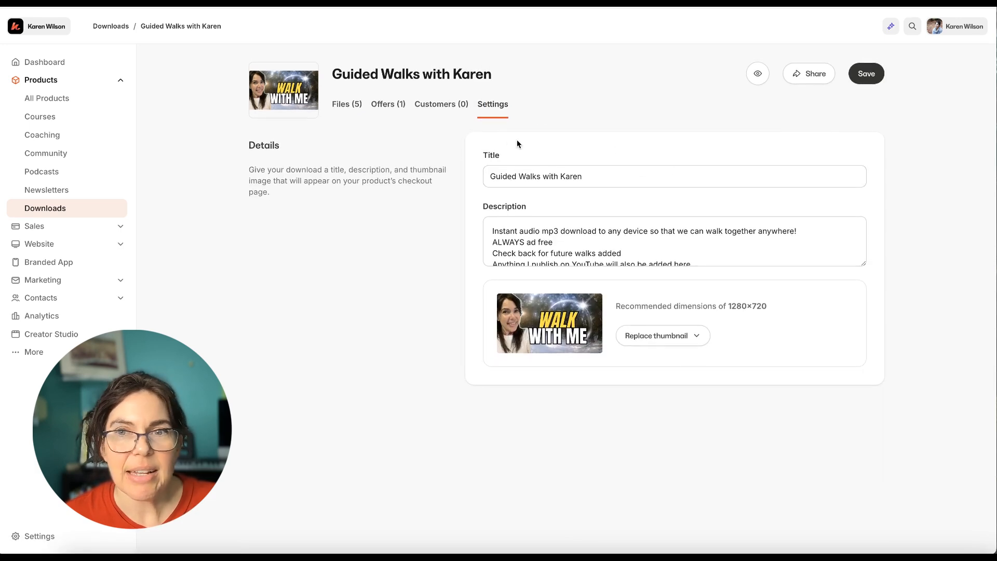
click(753, 77)
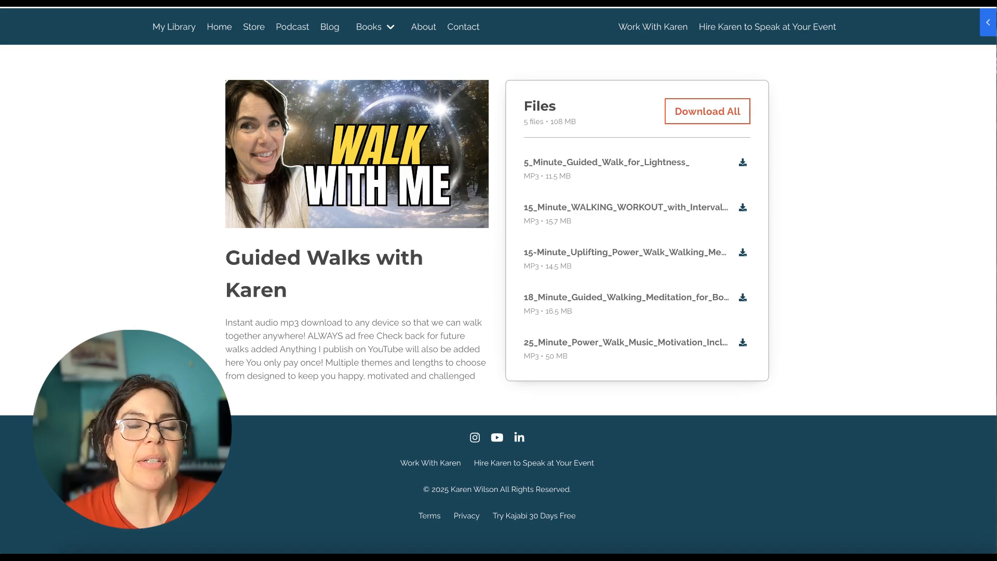
click(353, 3)
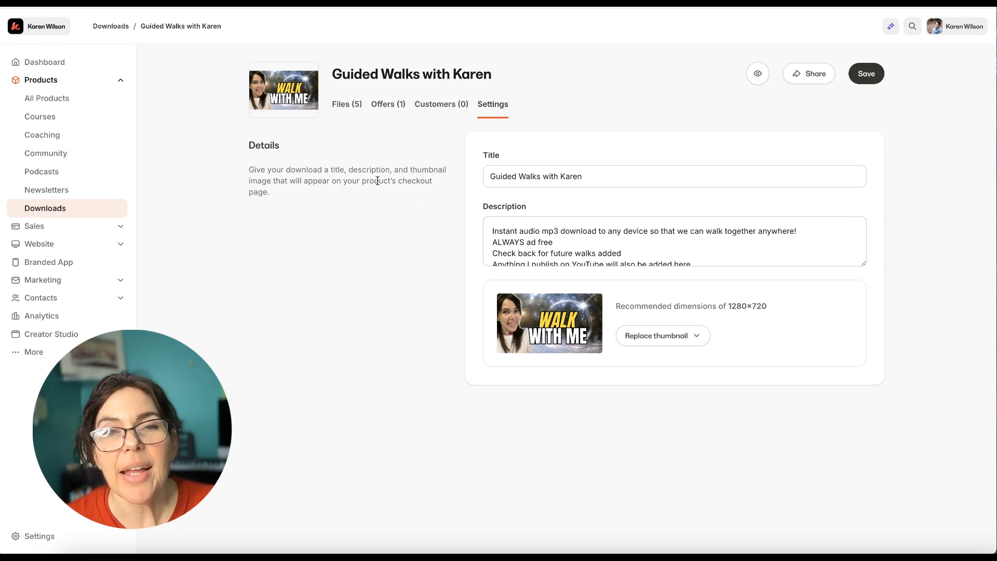
Open the download's offer and examine its details, status, pricing, included products and product access limits
click(389, 109)
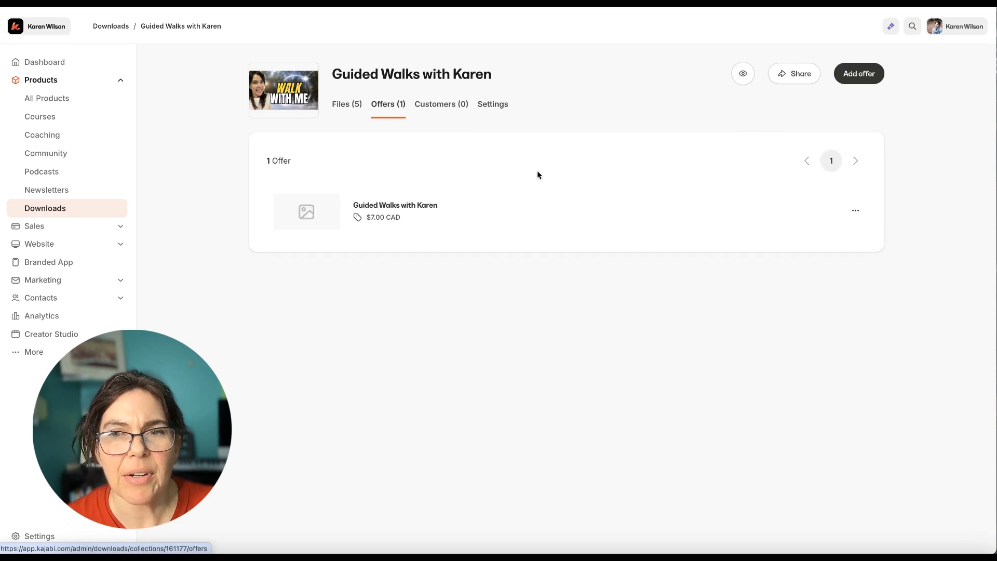
click(408, 209)
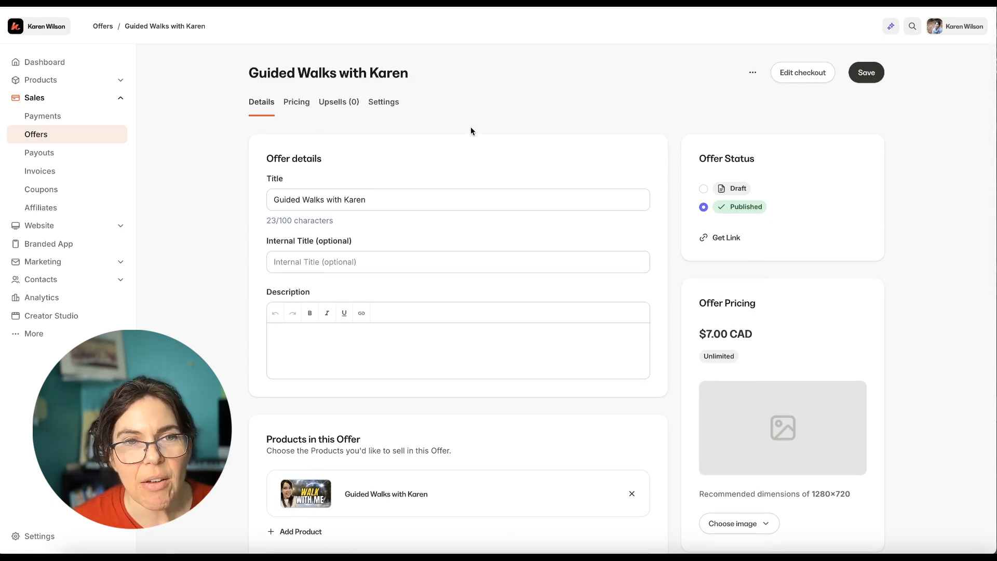
scroll(472, 127, down, 1)
scroll(472, 127, up, 1)
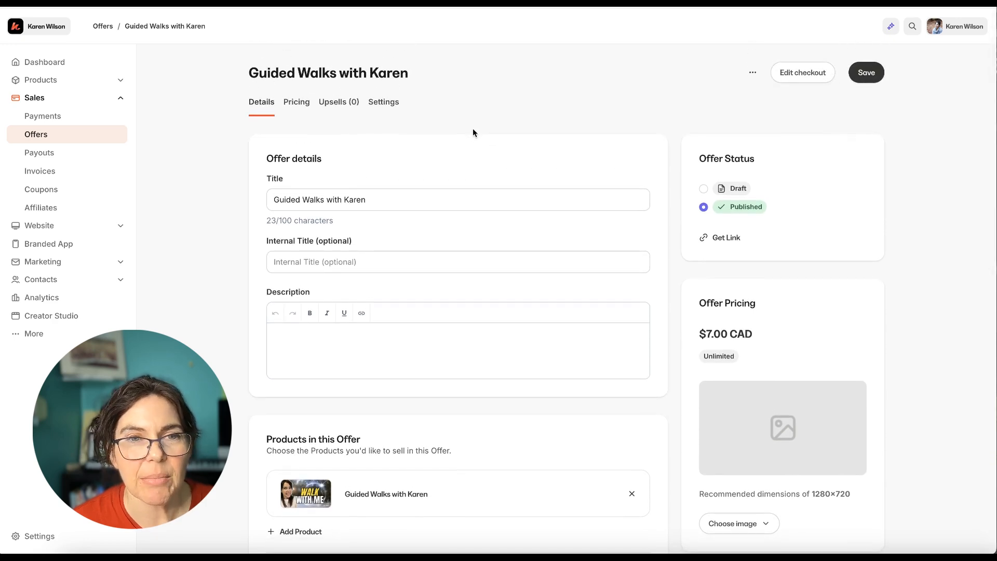
scroll(423, 138, down, 1)
scroll(417, 147, down, 3)
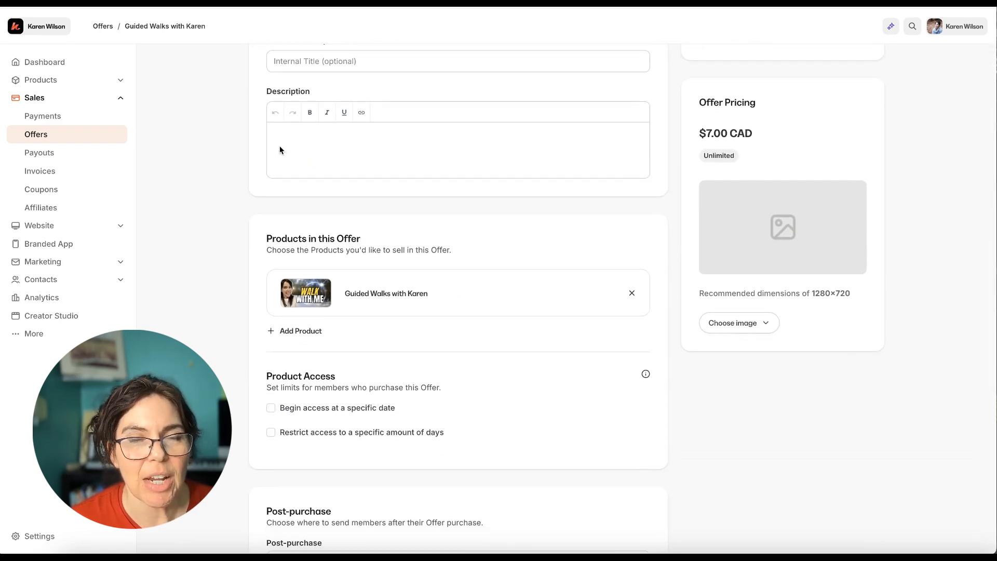
scroll(388, 170, down, 1)
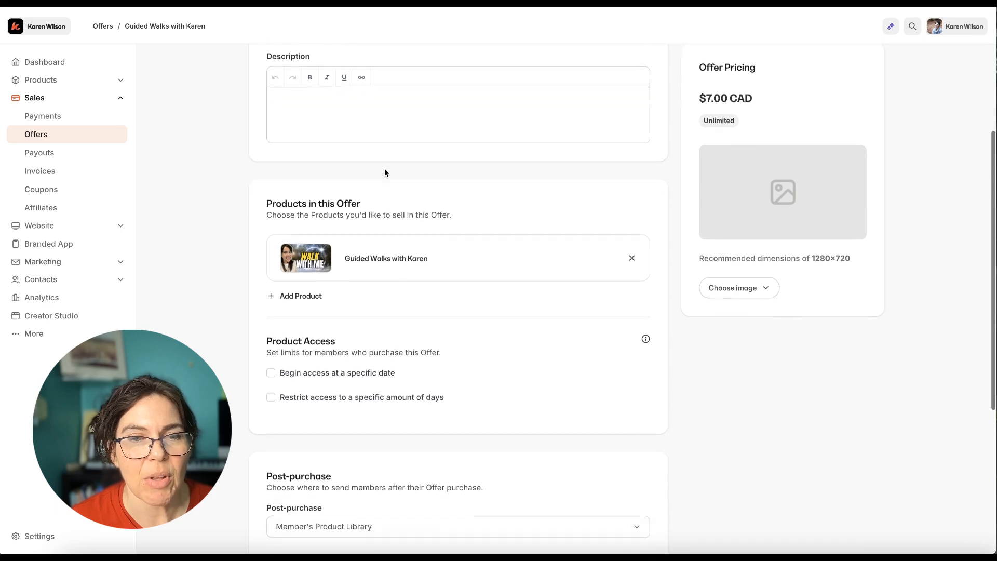
scroll(384, 173, down, 2)
scroll(397, 182, down, 1)
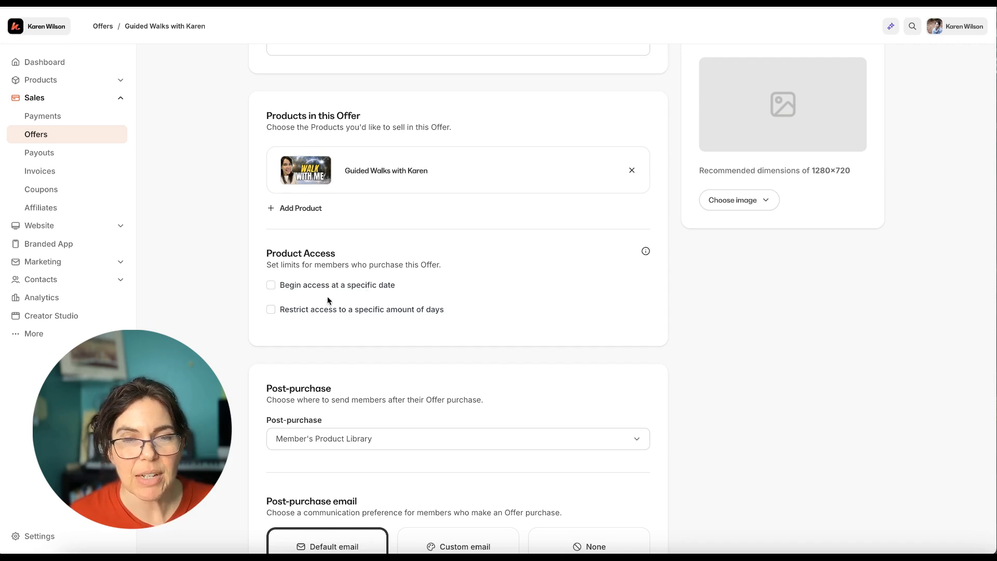
Check the offer's post-purchase destination options and choose Member's Product Library
scroll(383, 333, down, 3)
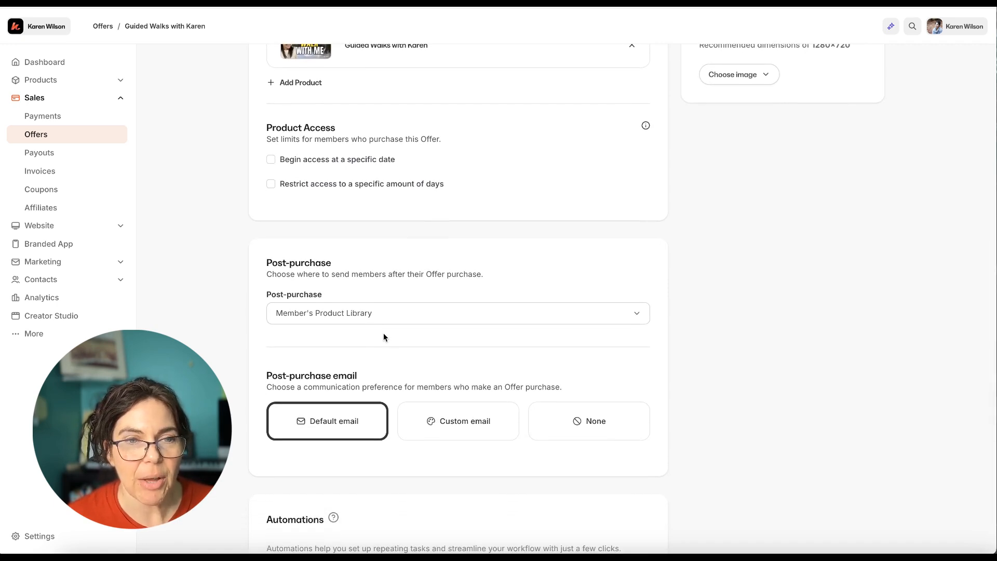
scroll(383, 337, down, 2)
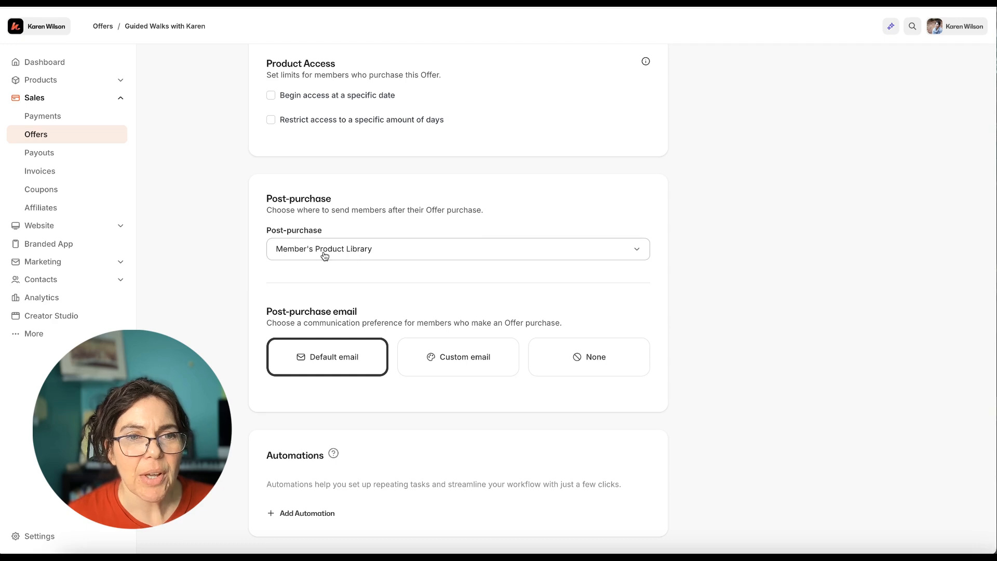
click(636, 249)
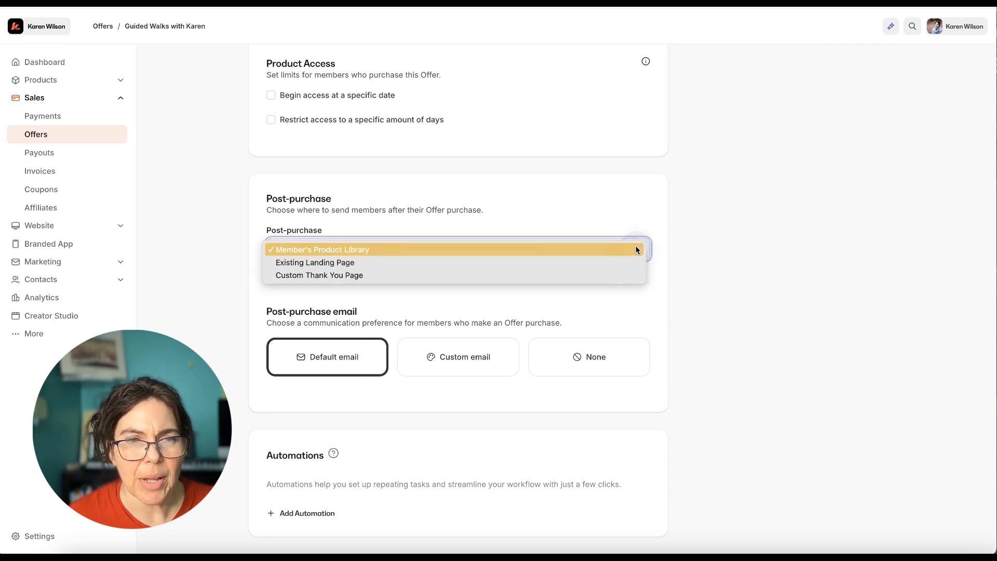
click(465, 249)
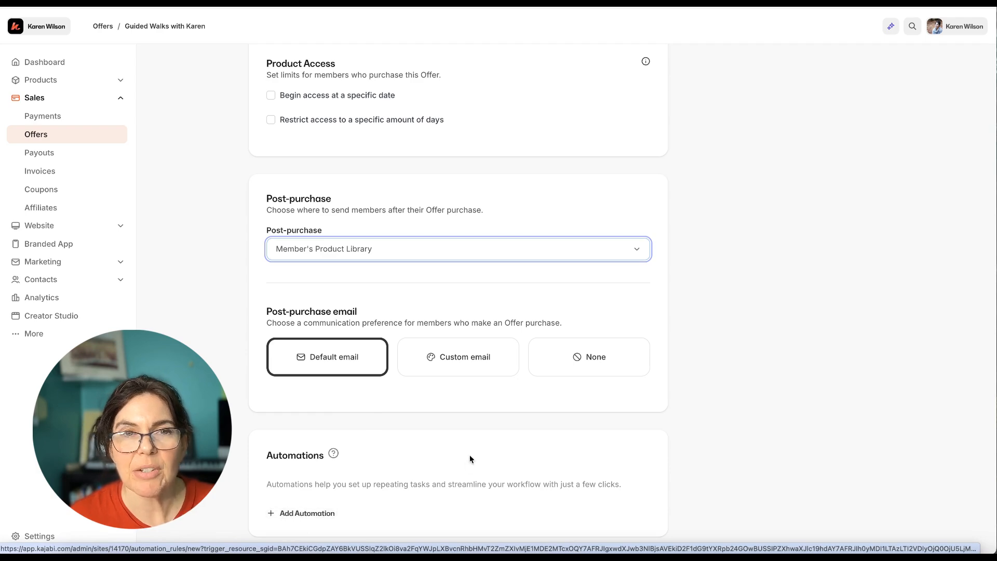
Use the recent WALK WITH ME thumbnail as the offer's image and save the offer
scroll(470, 455, up, 10)
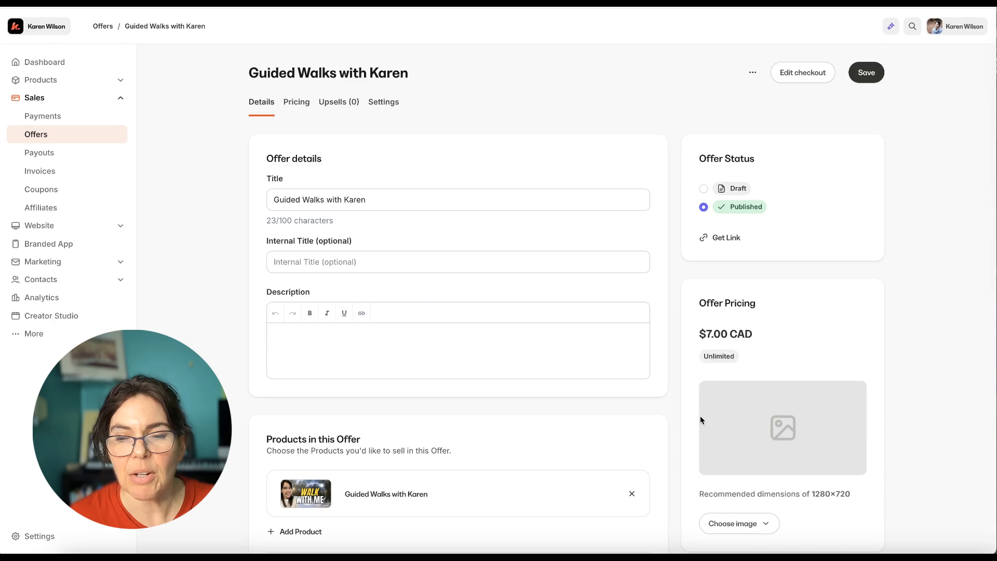
scroll(700, 419, down, 1)
click(752, 496)
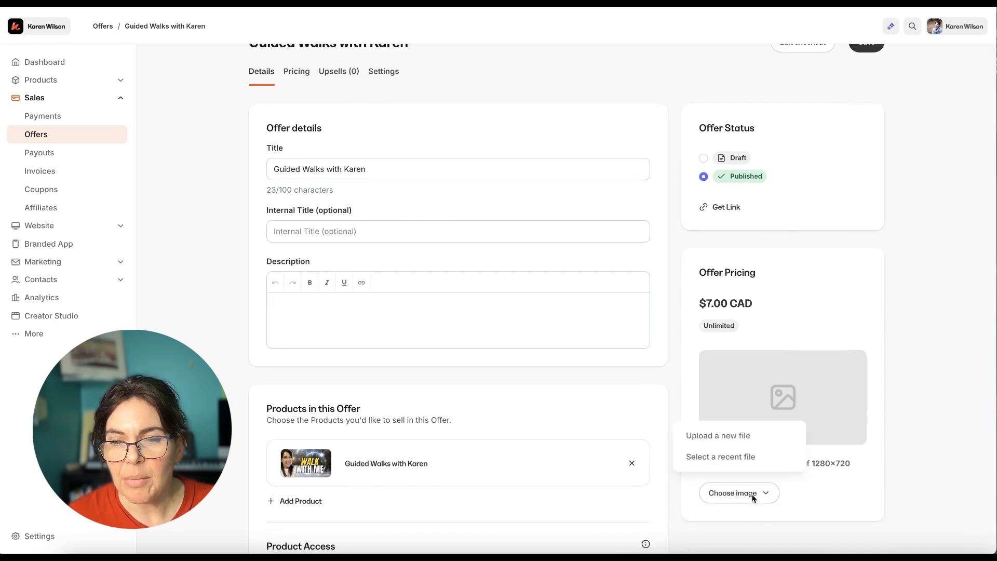
click(735, 458)
click(301, 175)
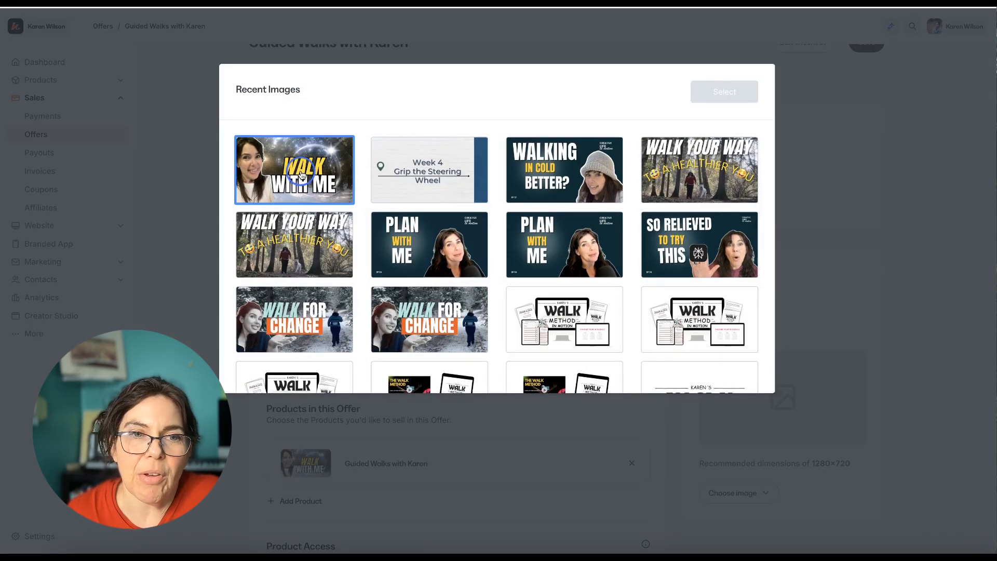
click(728, 94)
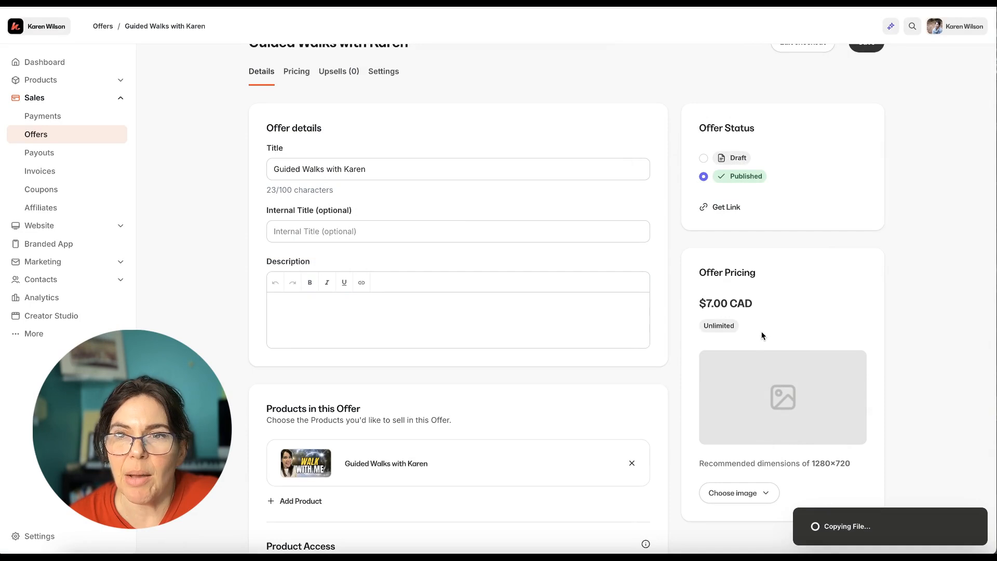
scroll(787, 335, down, 1)
scroll(784, 331, up, 1)
scroll(783, 330, up, 1)
click(864, 72)
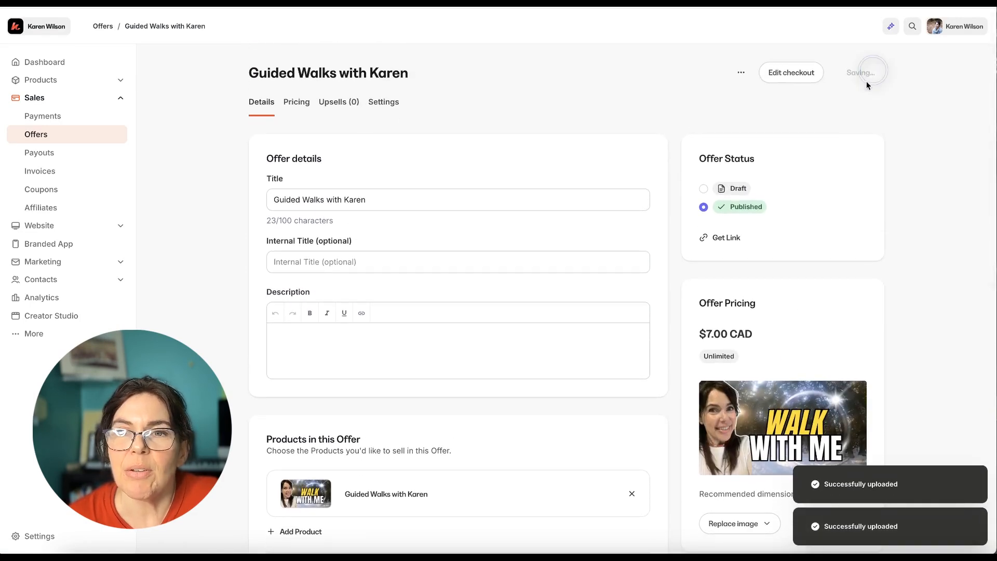
Review the offer's payment type, price options and connected payment providers
click(296, 102)
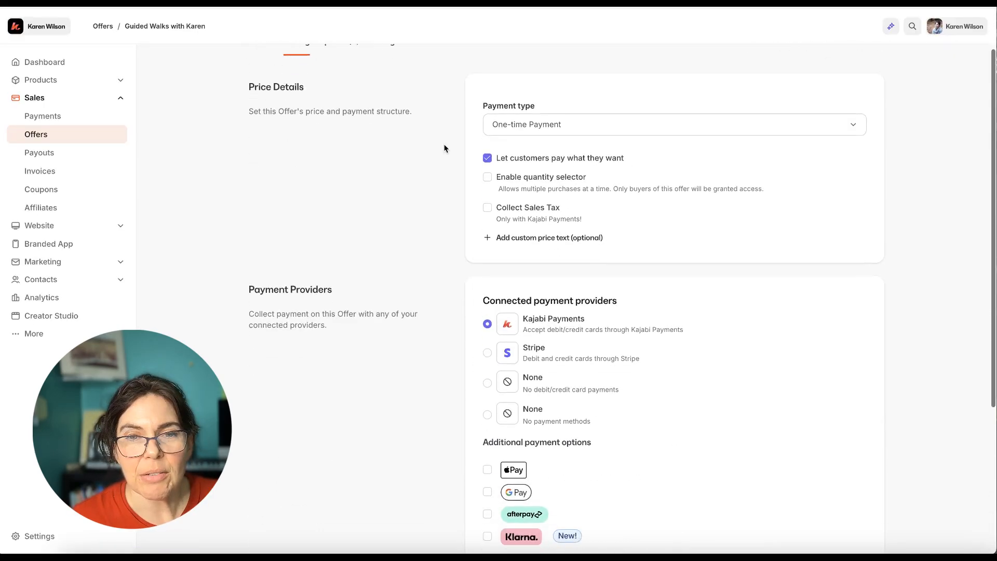
scroll(441, 141, up, 2)
scroll(443, 140, down, 4)
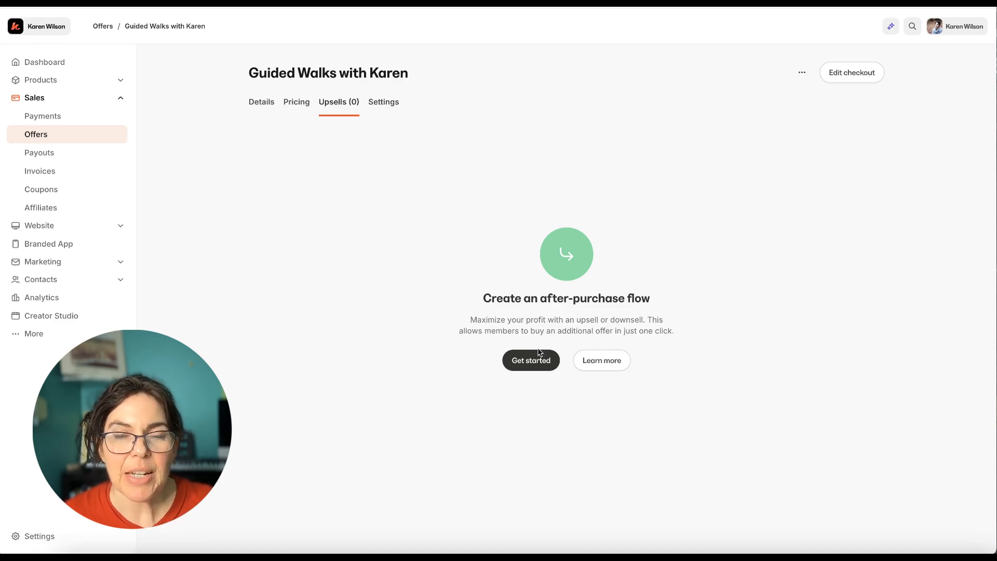
Try setting up a Walk it Off Solo upsell titled Walk, look over the form's remaining fields, and close it without adding the upsell
click(538, 366)
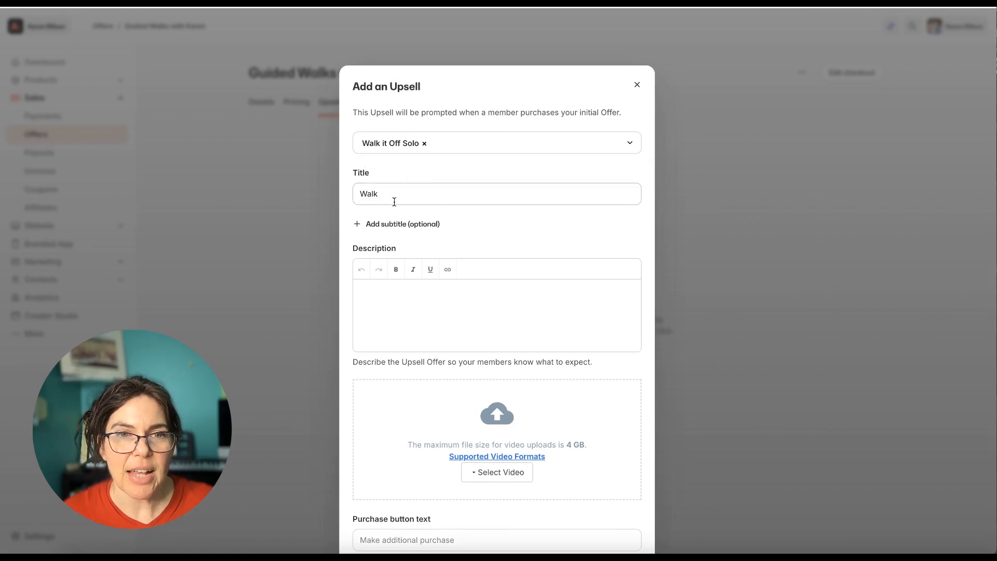
scroll(512, 303, down, 2)
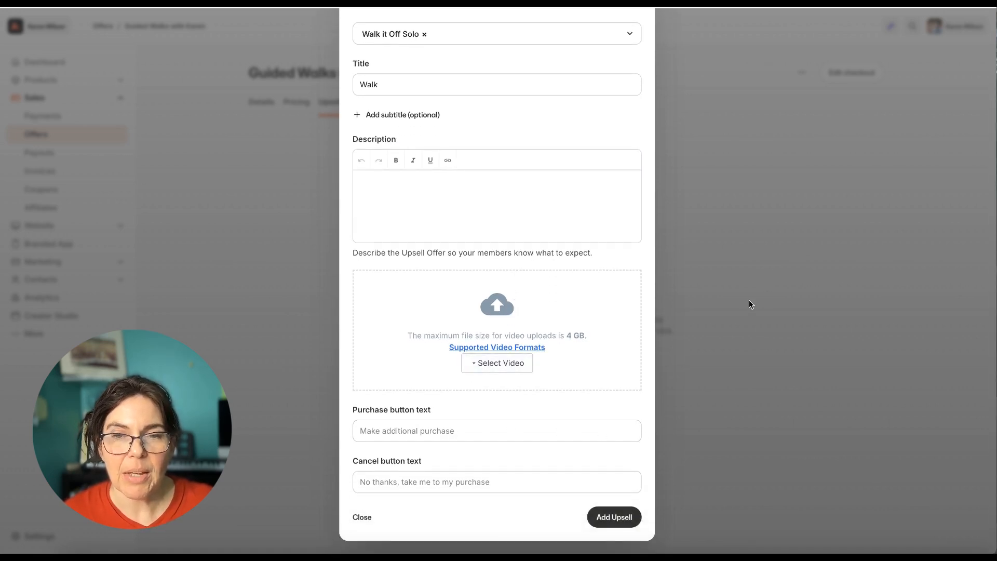
scroll(749, 302, up, 2)
scroll(749, 300, up, 2)
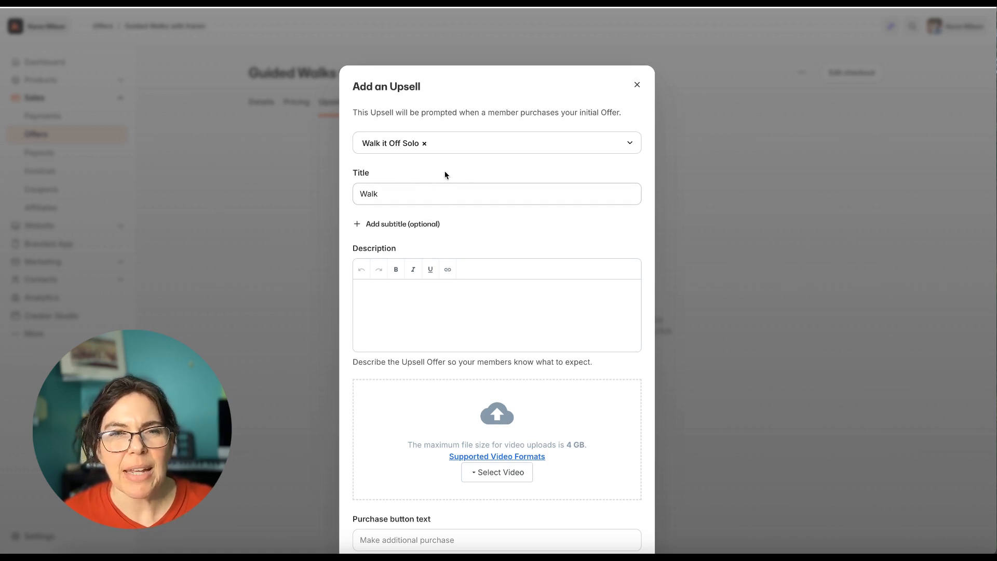
click(637, 86)
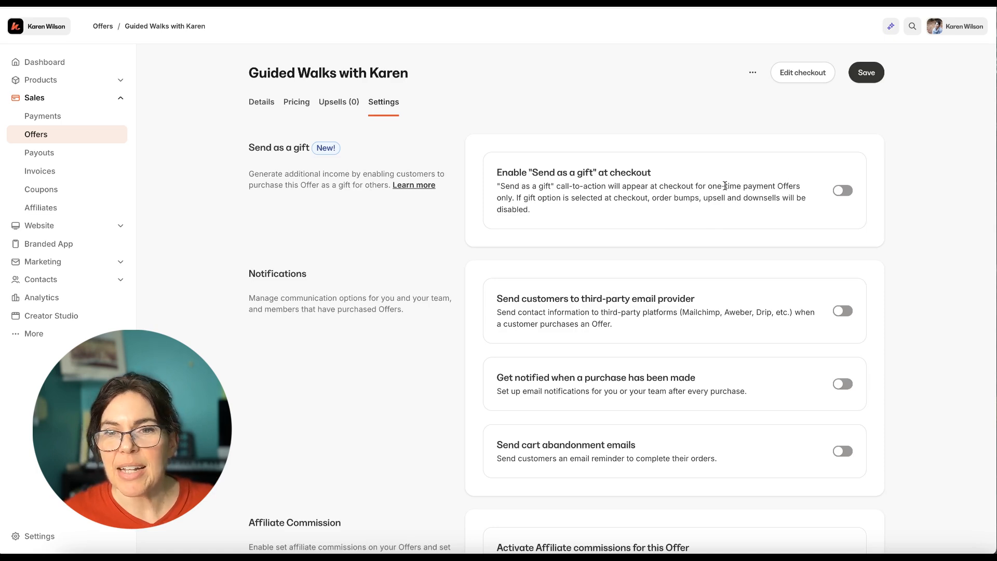
Enable "Send as a gift" at checkout and cart abandonment emails in the offer's settings, and save the offer
click(842, 191)
scroll(843, 231, down, 3)
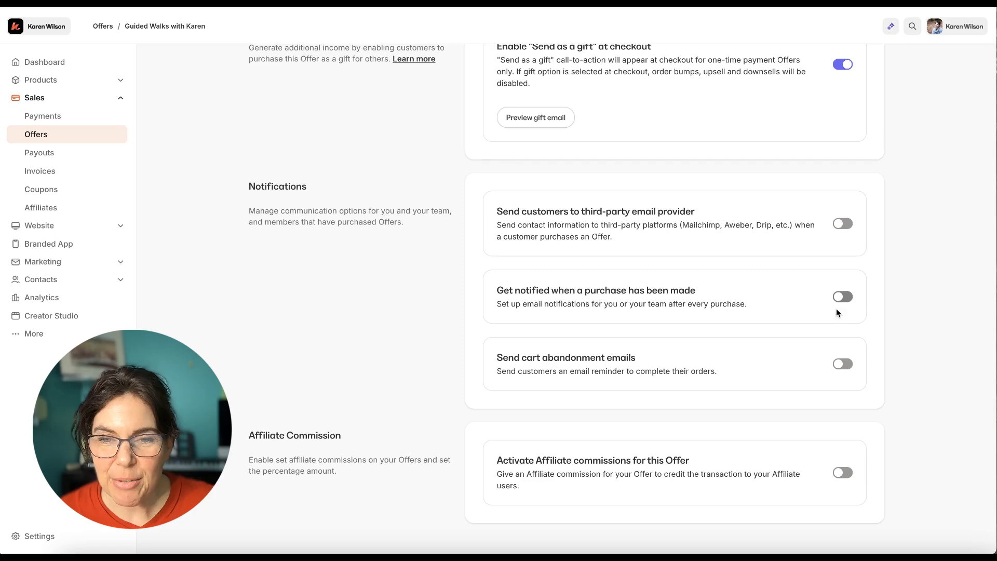
click(841, 366)
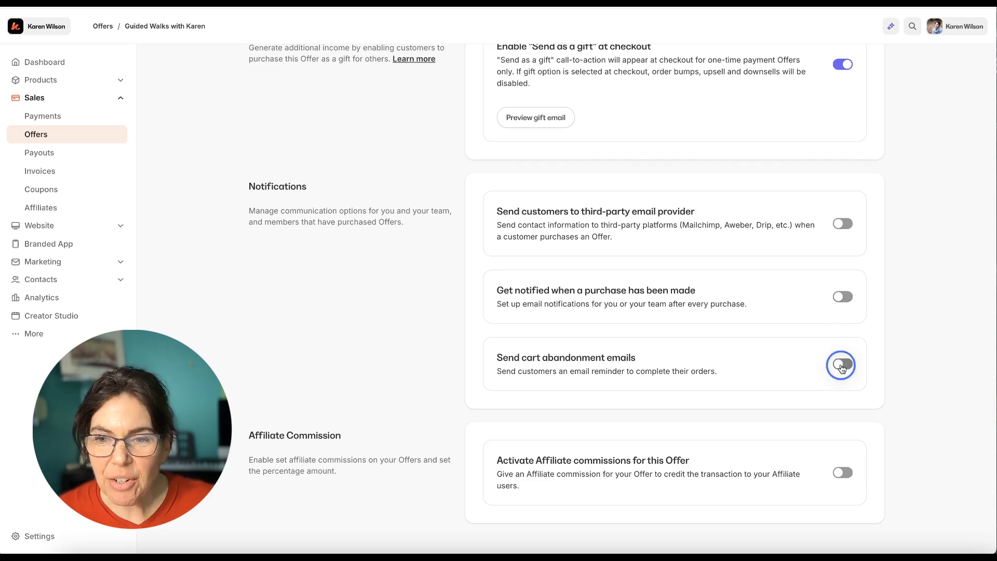
scroll(723, 369, down, 1)
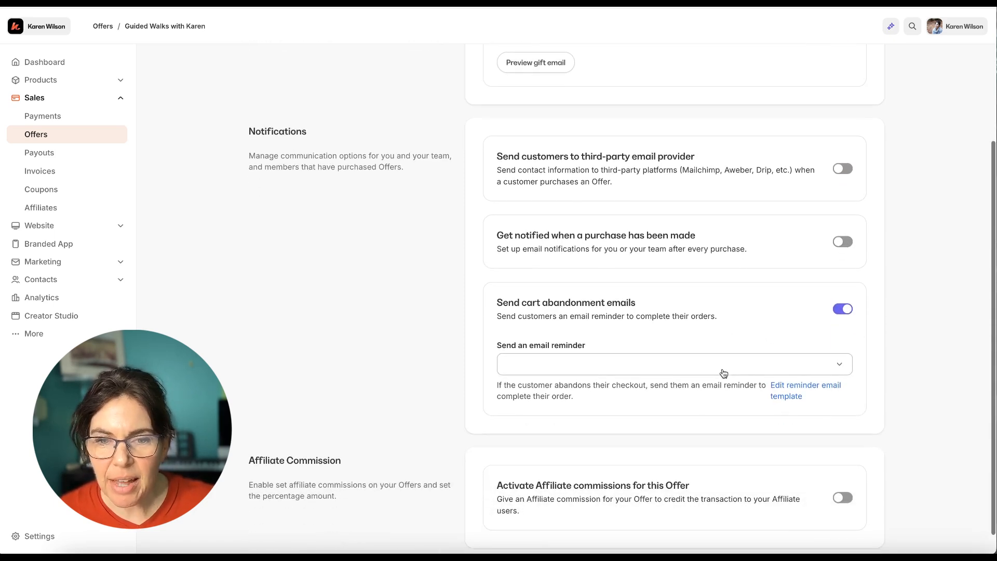
scroll(696, 381, down, 1)
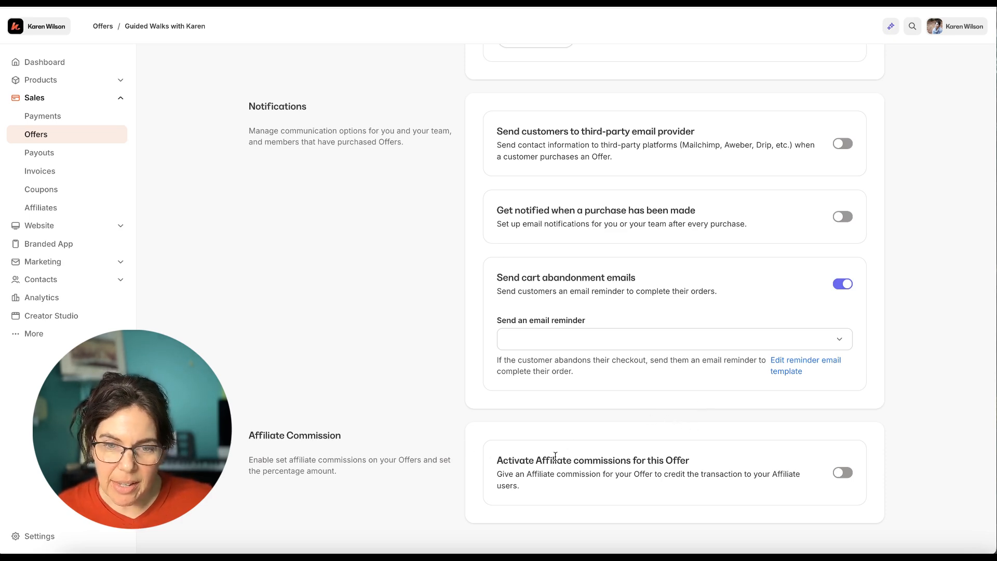
scroll(701, 411, up, 2)
scroll(701, 411, down, 1)
scroll(700, 411, up, 4)
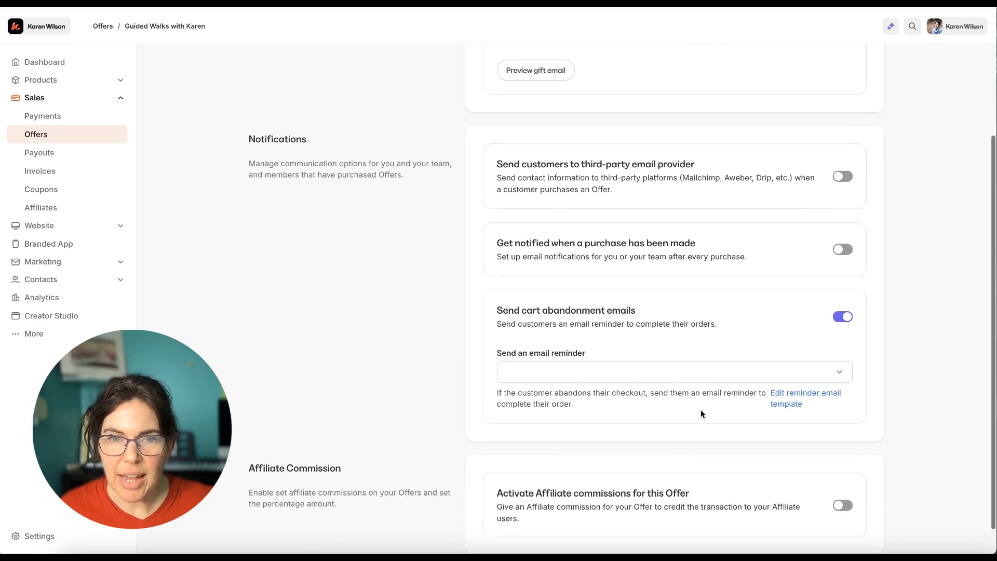
scroll(700, 414, down, 1)
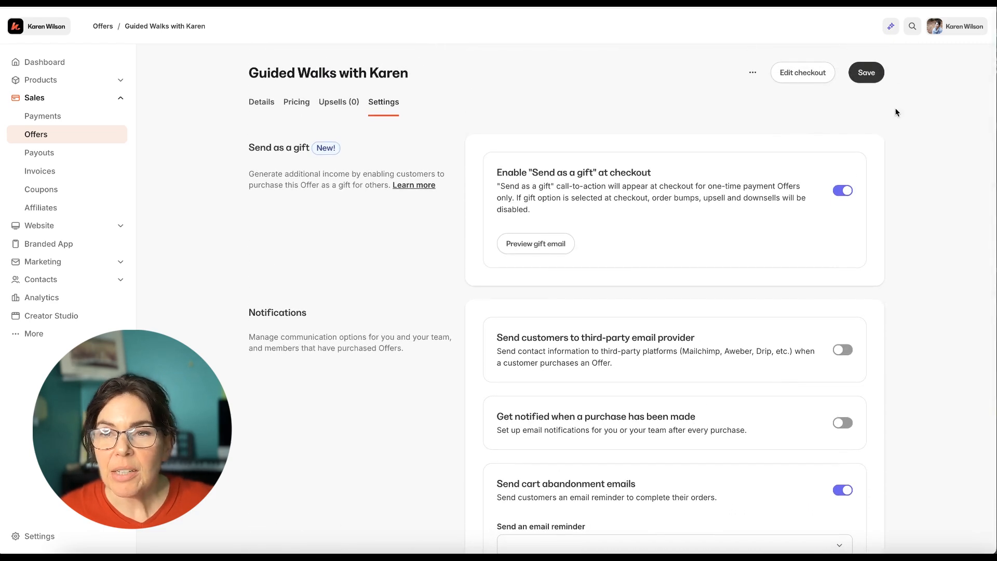
click(869, 72)
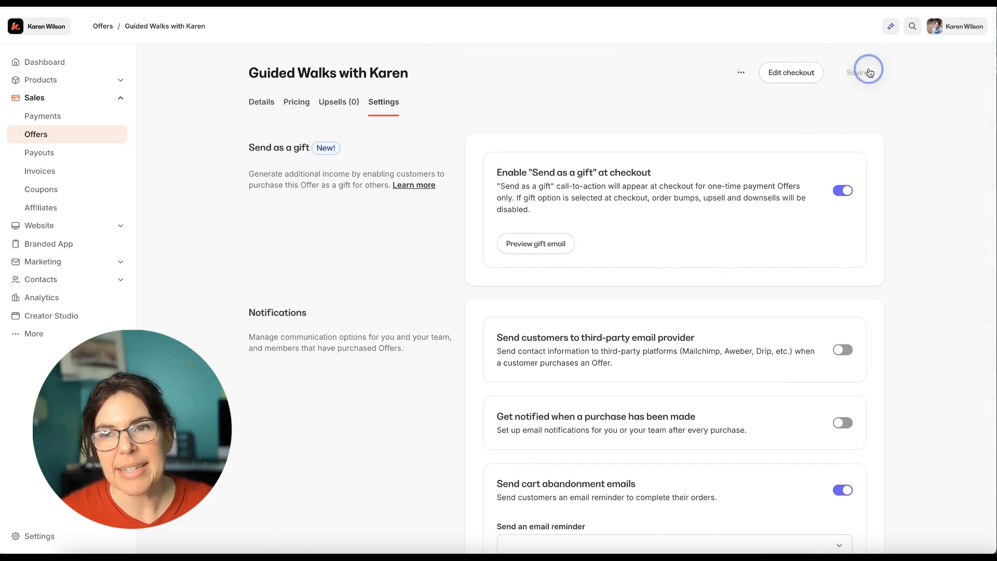
Open the offer's checkout for editing, disable its banner, change the action button color to orange, and save the design
click(802, 74)
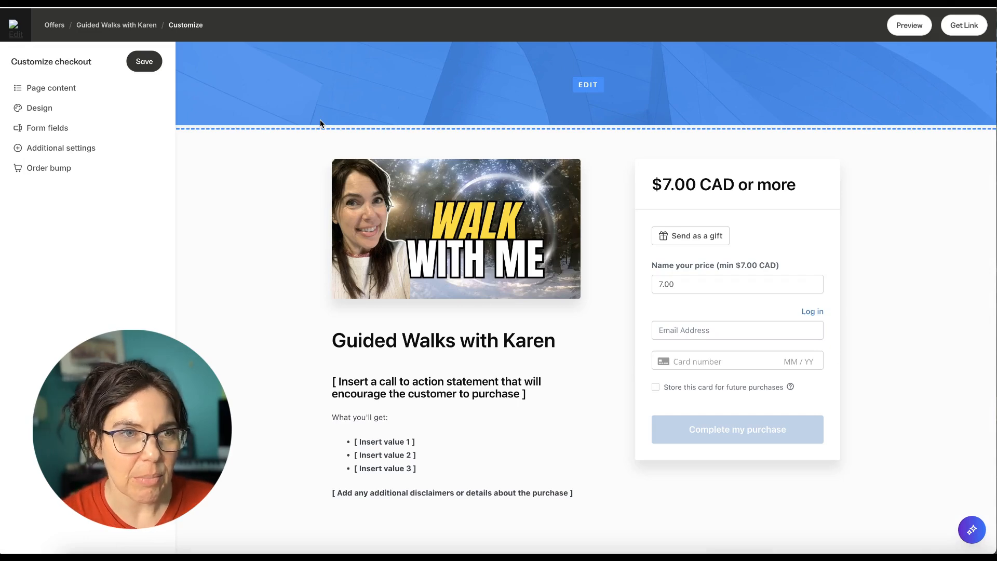
click(42, 106)
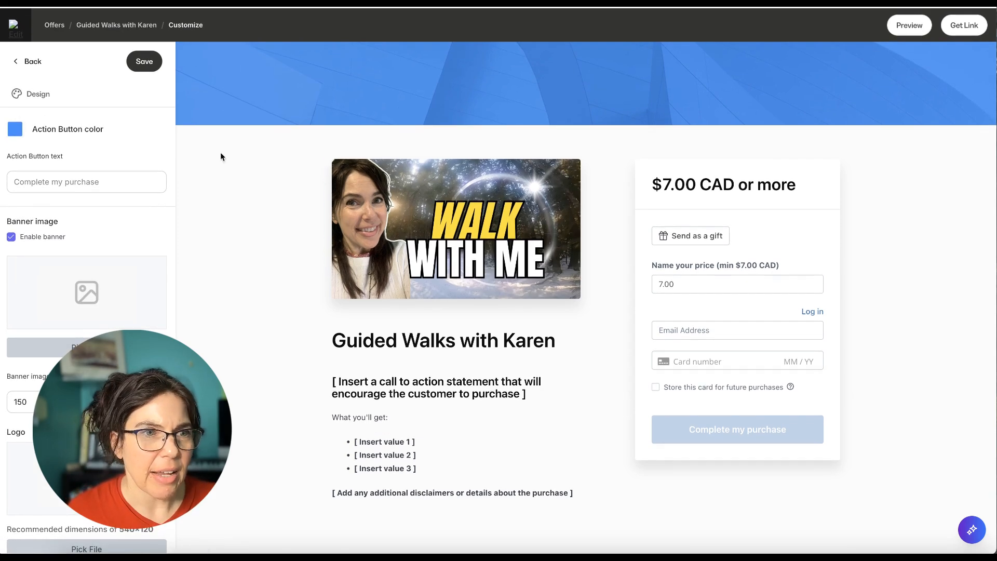
click(11, 238)
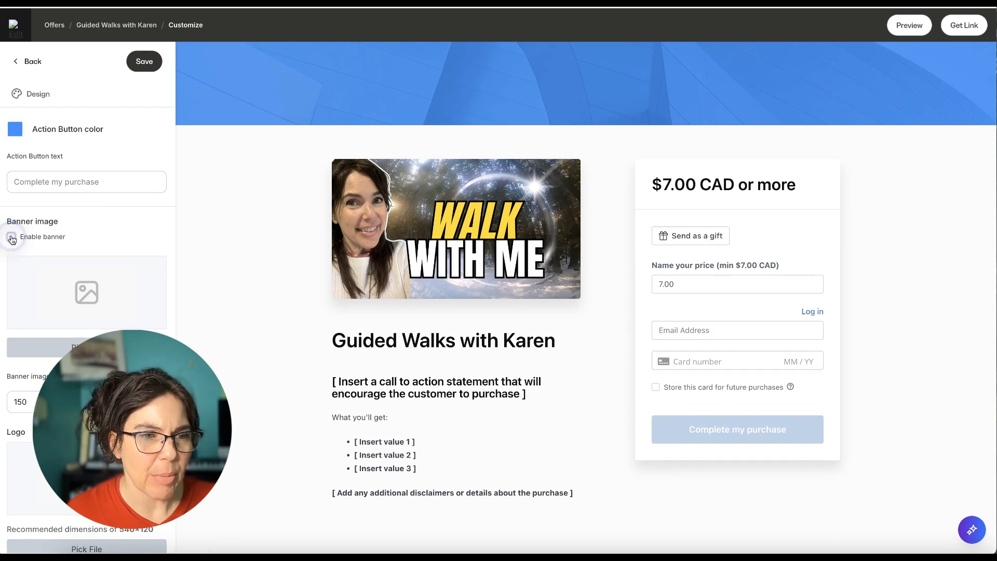
scroll(85, 251, down, 1)
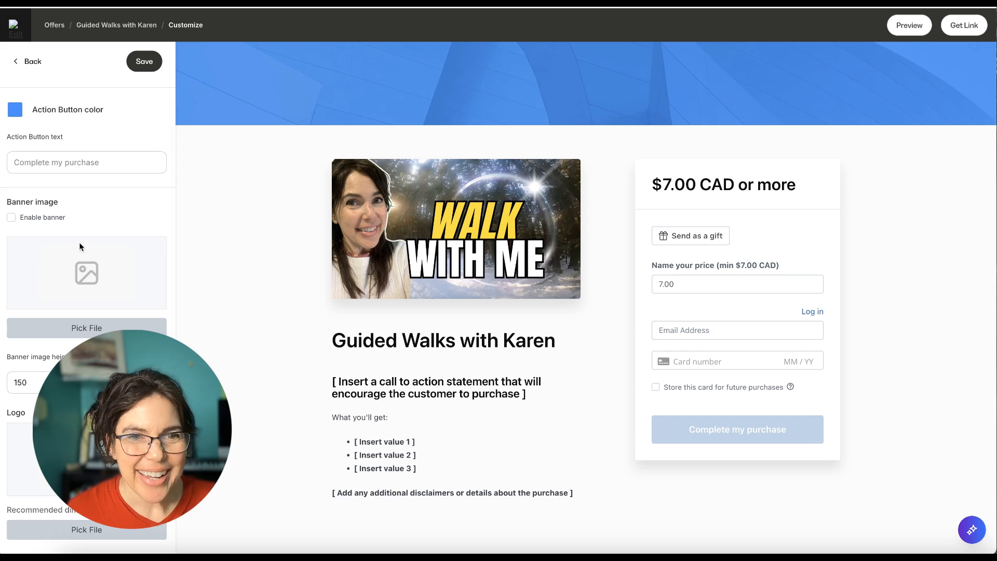
click(14, 111)
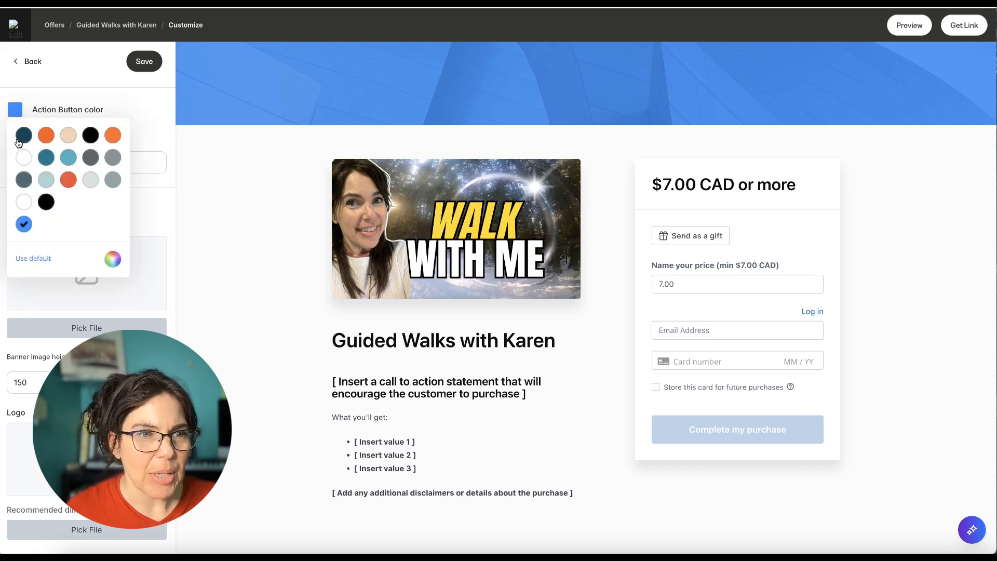
click(46, 137)
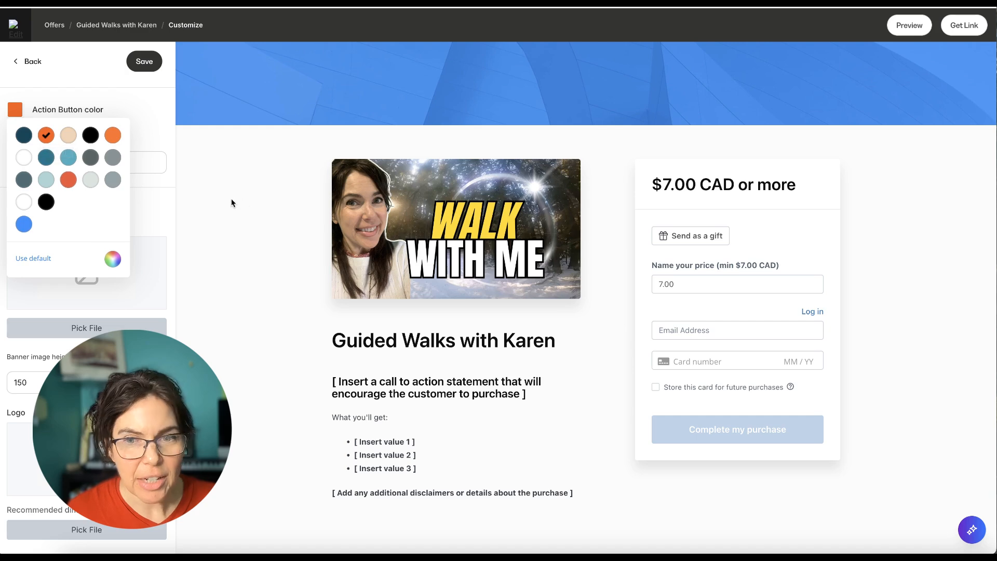
click(140, 62)
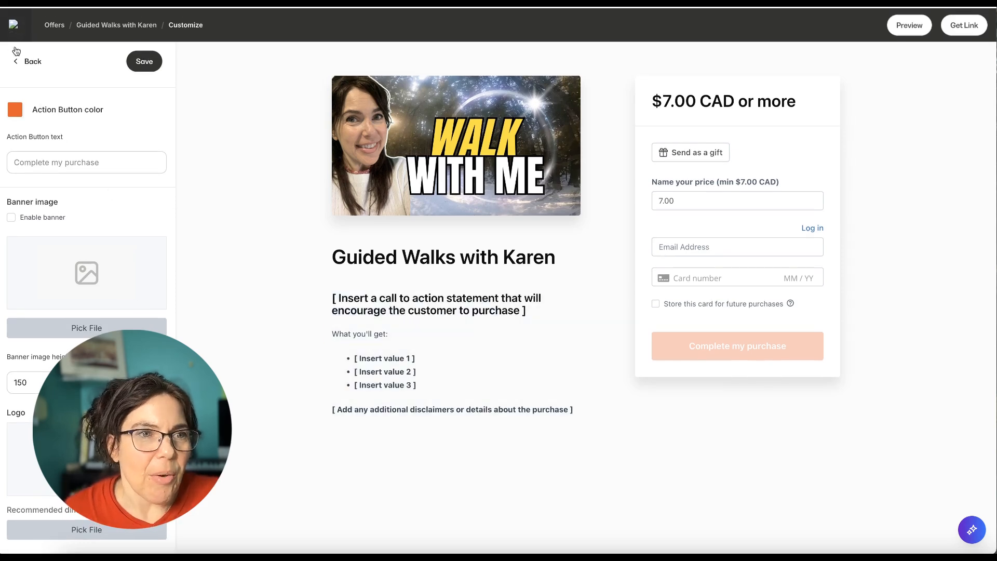
click(153, 63)
click(29, 62)
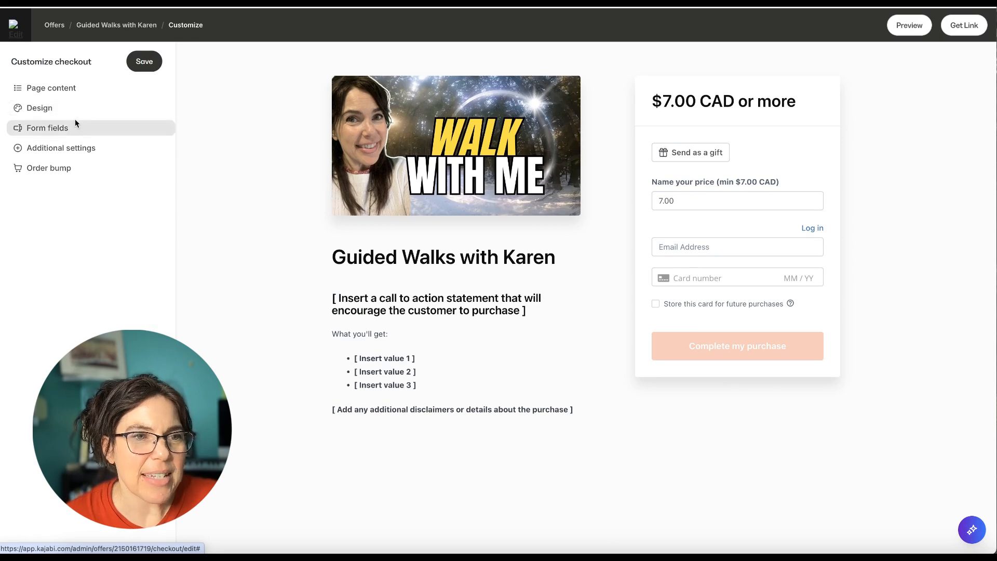
Make the checkout form collect the customer's name and save the change
click(54, 128)
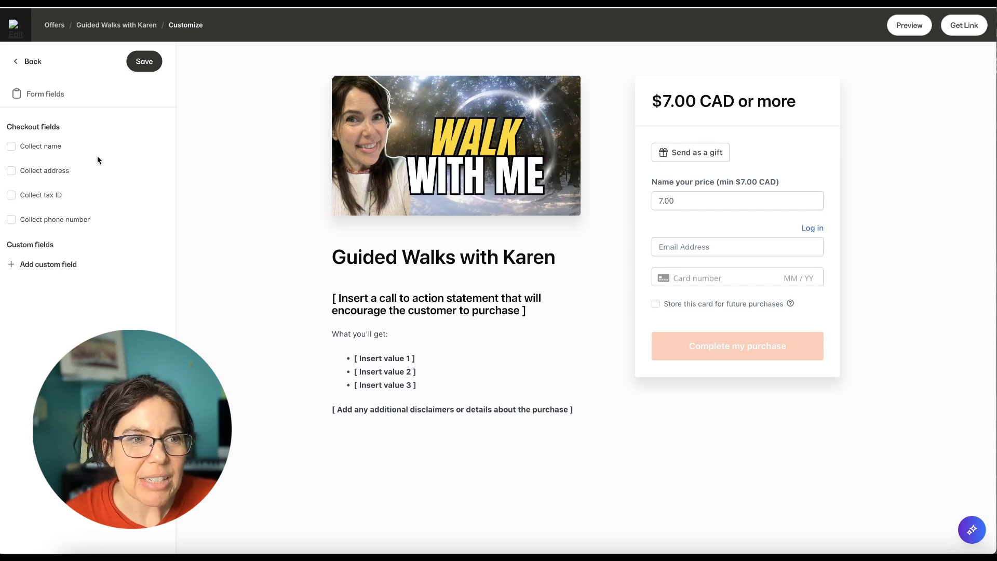
click(11, 147)
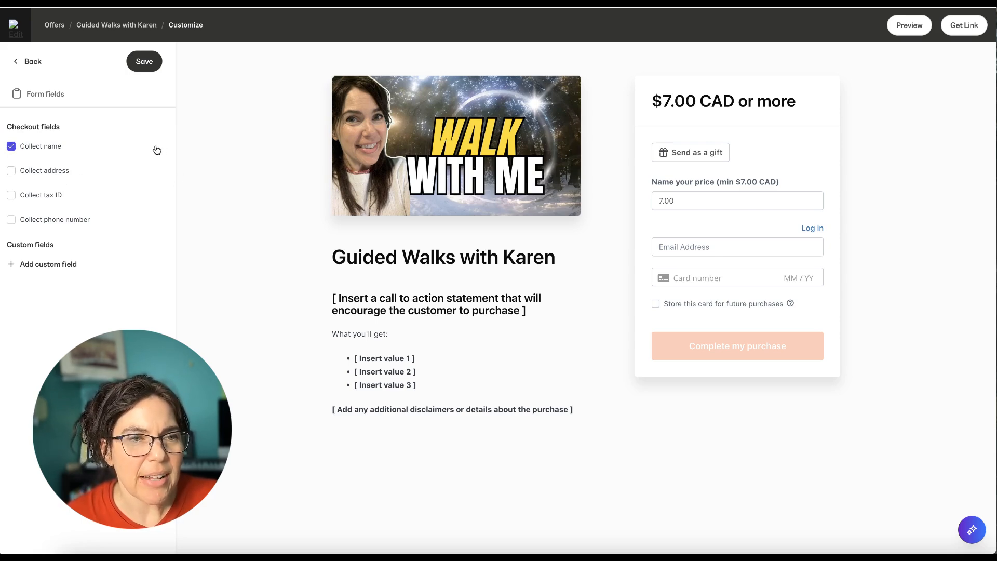
click(141, 65)
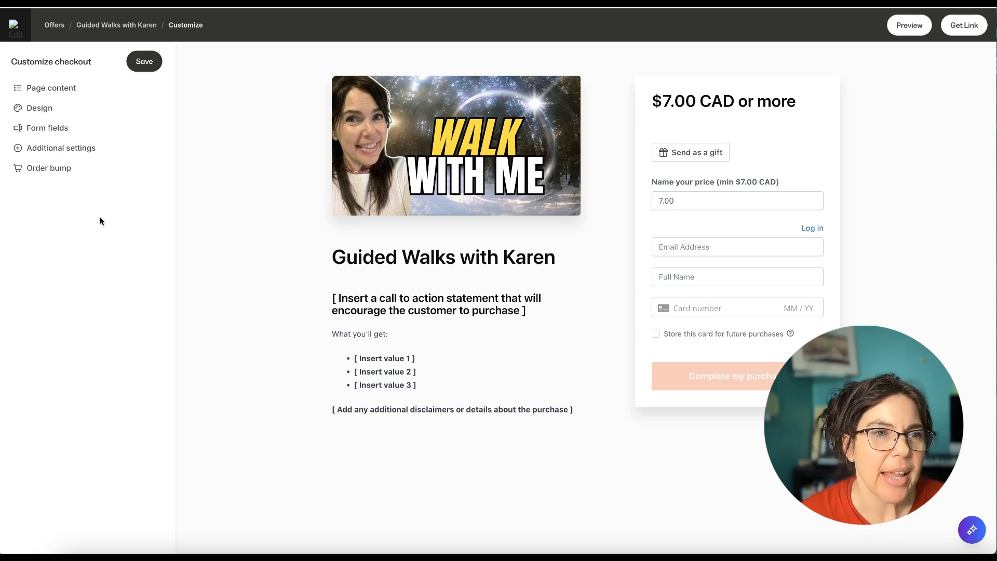
Add a custom service agreement to the checkout, using the at-your-own-risk participation disclaimer from the Guided Walks document in Google Docs
click(60, 154)
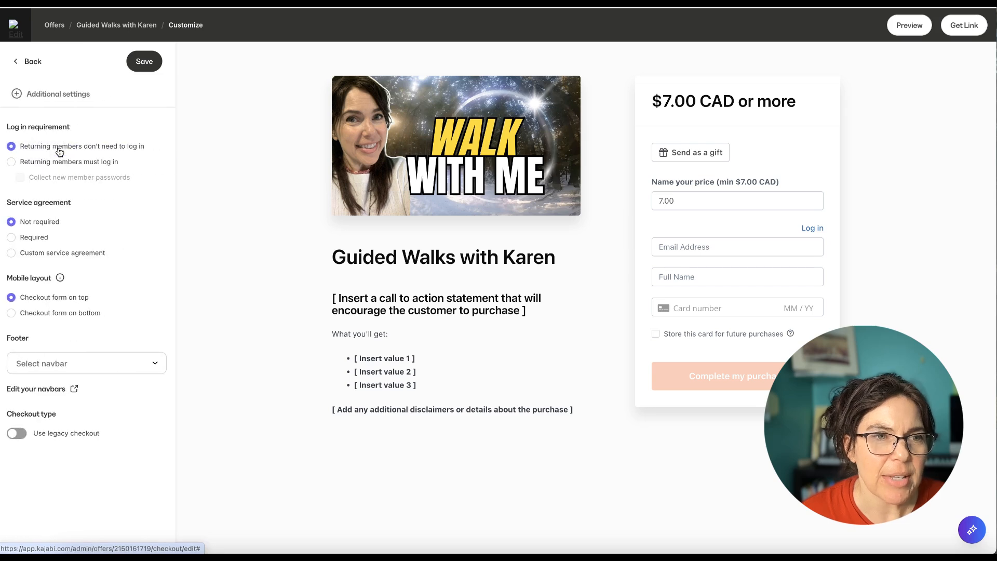
click(12, 253)
scroll(28, 359, down, 3)
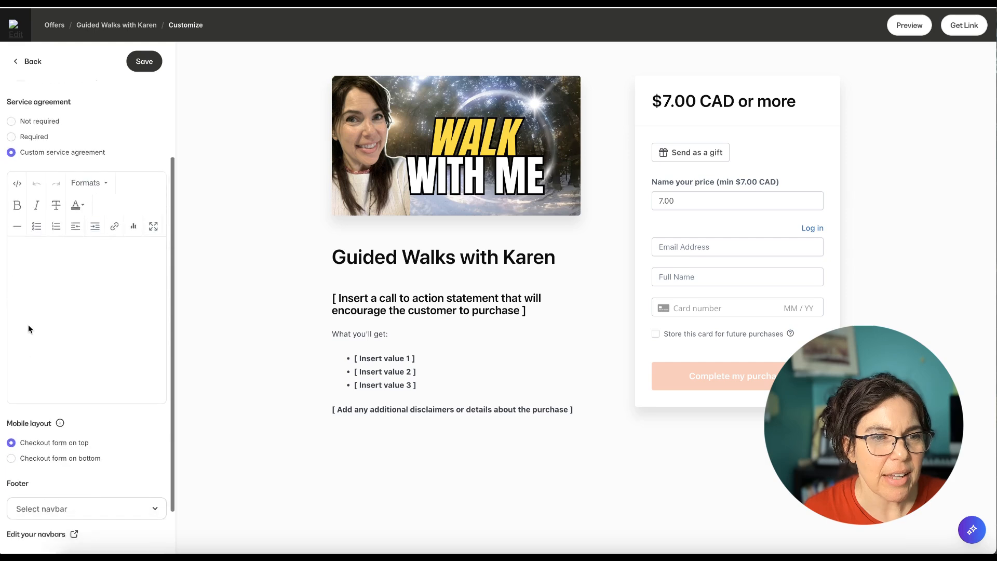
click(16, 197)
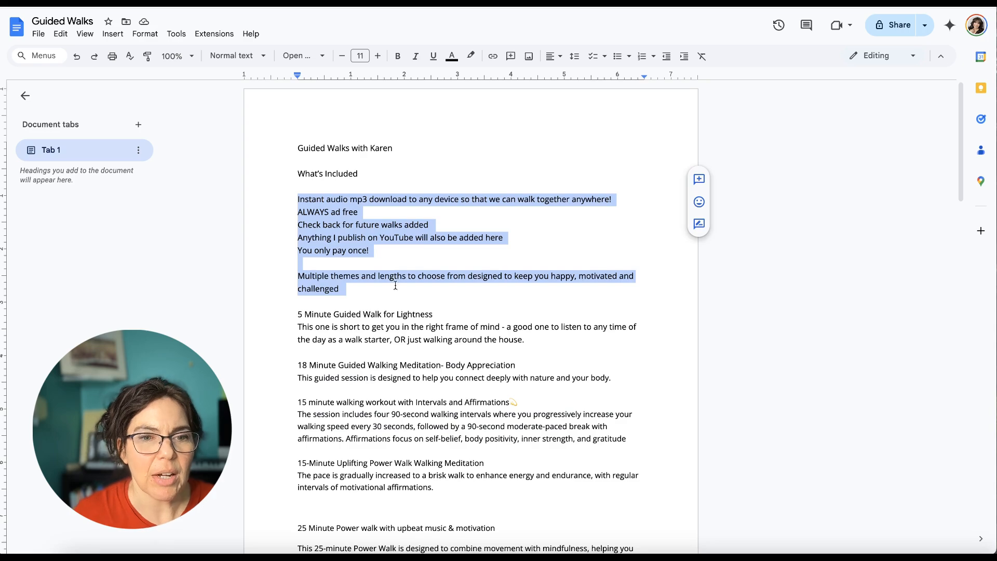
scroll(395, 286, down, 15)
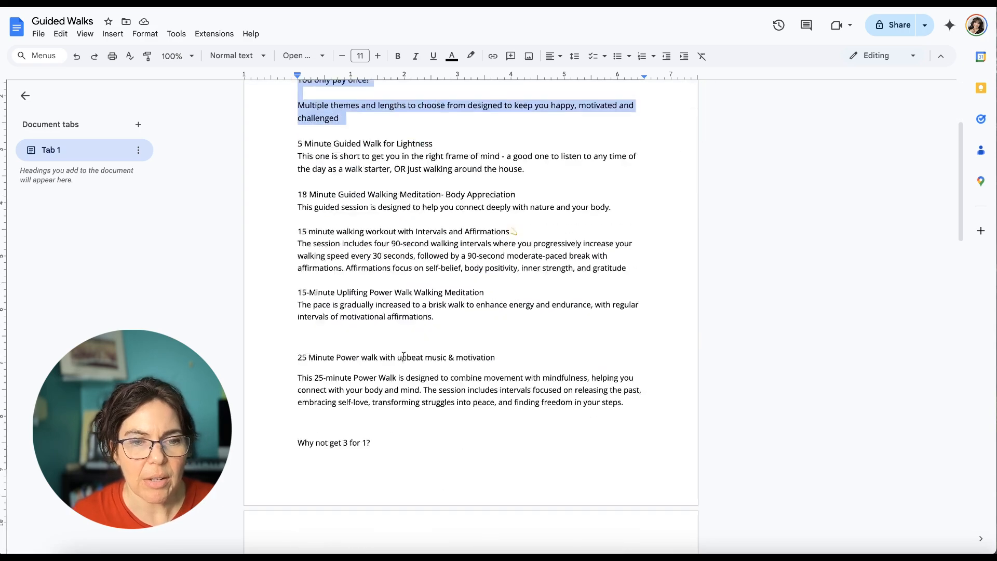
scroll(403, 356, down, 2)
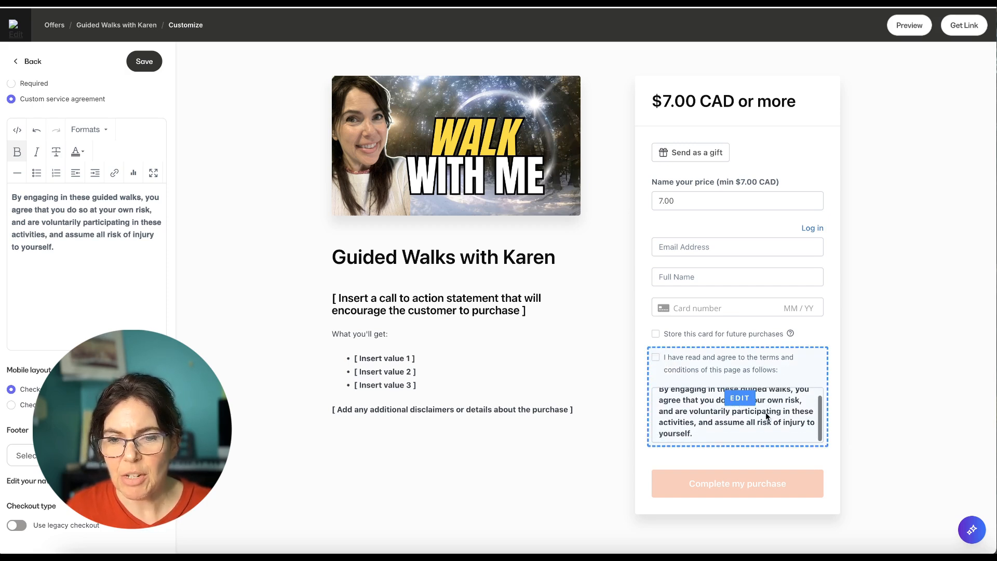
scroll(670, 411, down, 1)
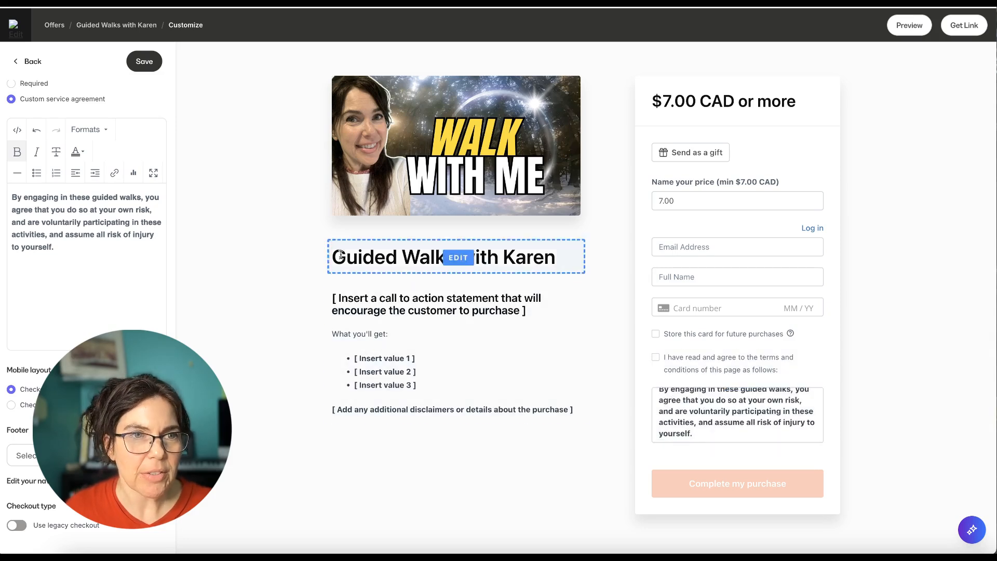
Save the custom service agreement and copy the Guided Walks document's text in Google Docs from "What's Included" through "FINALLY SOMETHING YOU DO HAVE TIME FOR!"
click(144, 62)
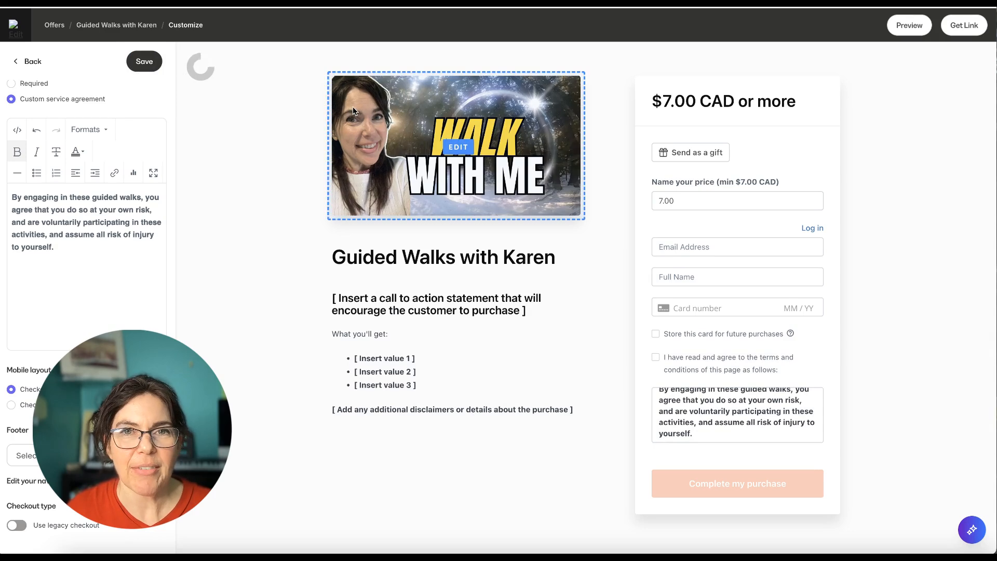
scroll(468, 171, down, 1)
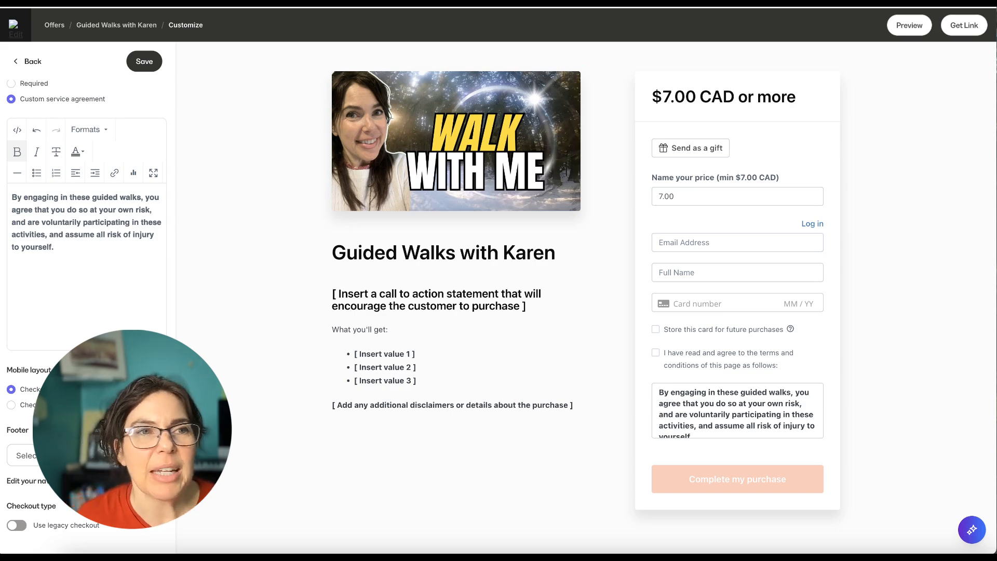
key(ctrl+Tab)
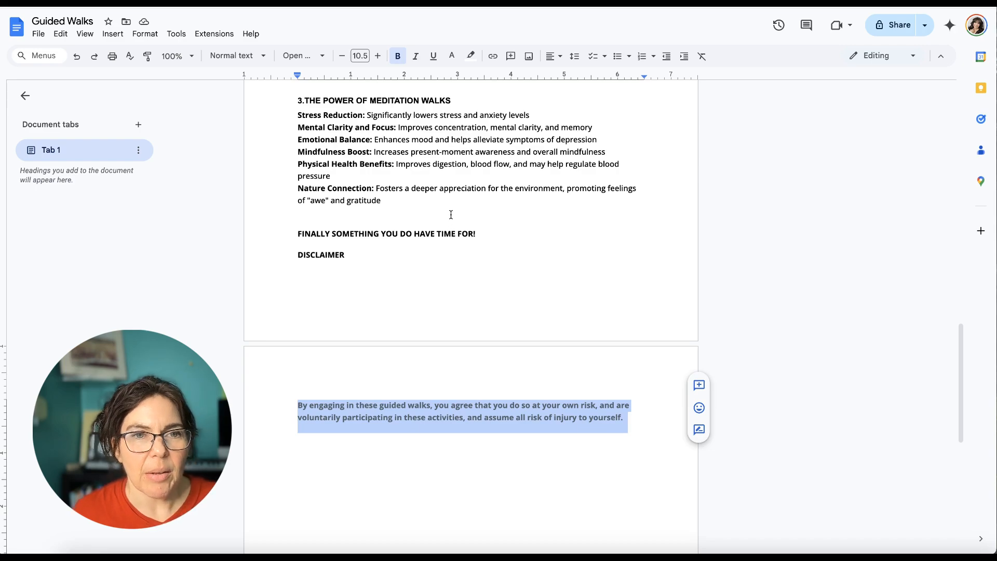
scroll(451, 214, up, 15)
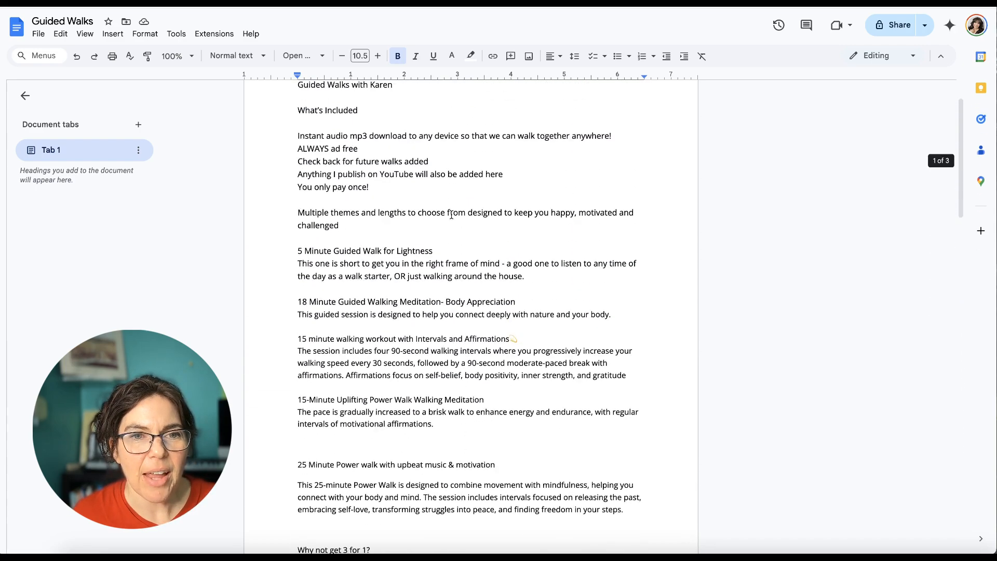
scroll(451, 215, up, 2)
scroll(436, 213, down, 1)
scroll(432, 212, up, 1)
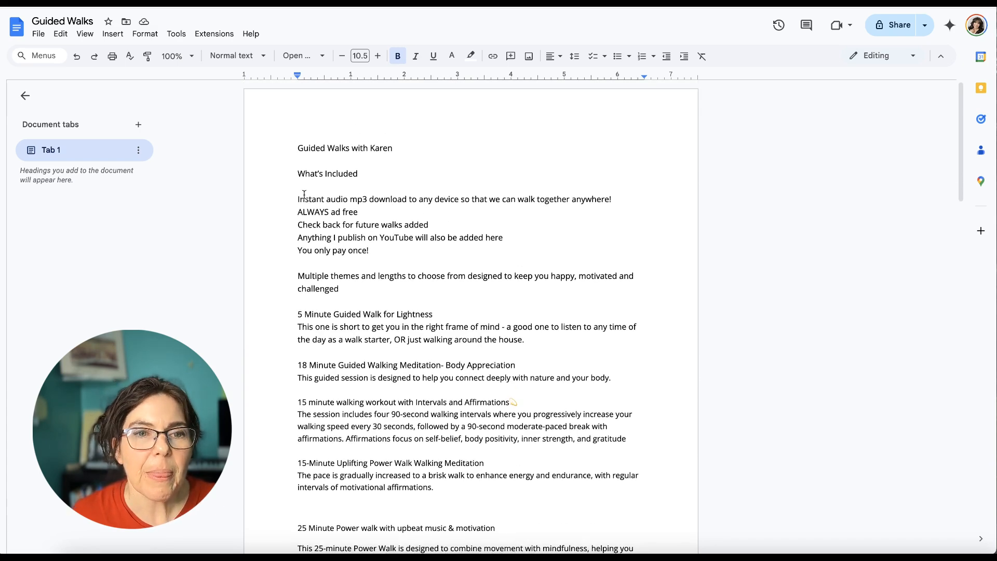
drag(296, 173, 513, 245)
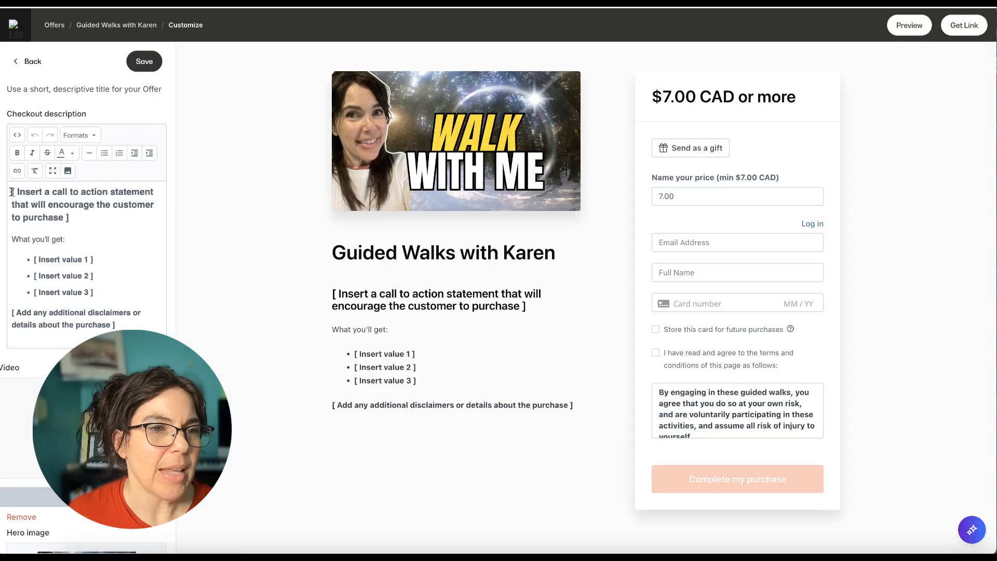
Replace all placeholder text in the Kajabi checkout description with the copied walk details, pasted to match the existing style
click(12, 195)
drag(12, 191, 132, 327)
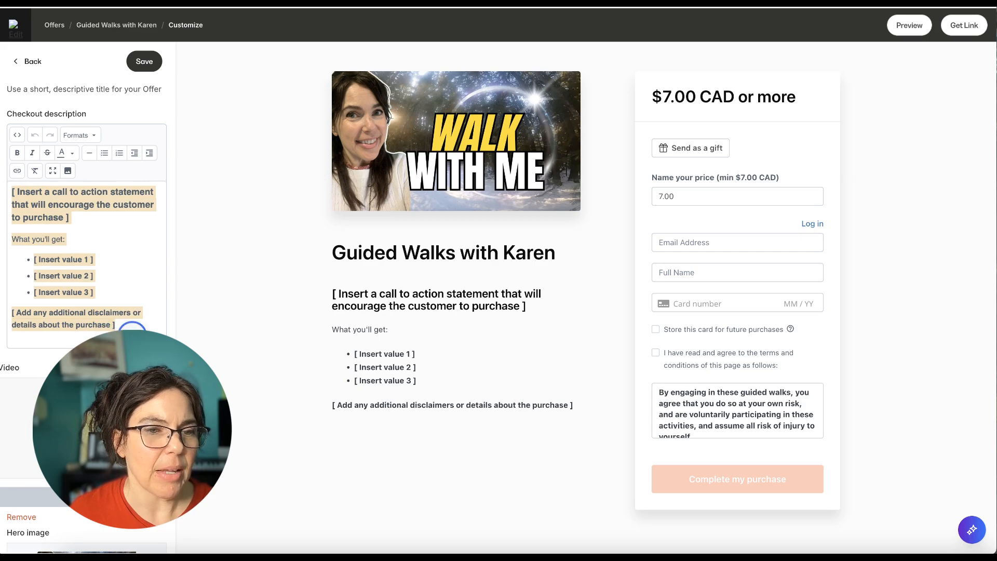
right_click(114, 263)
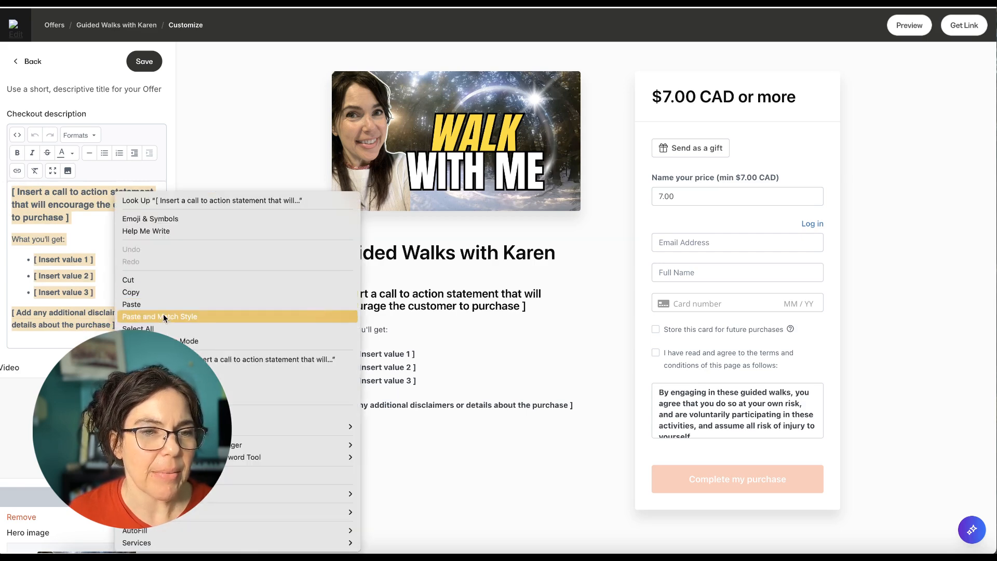
click(147, 316)
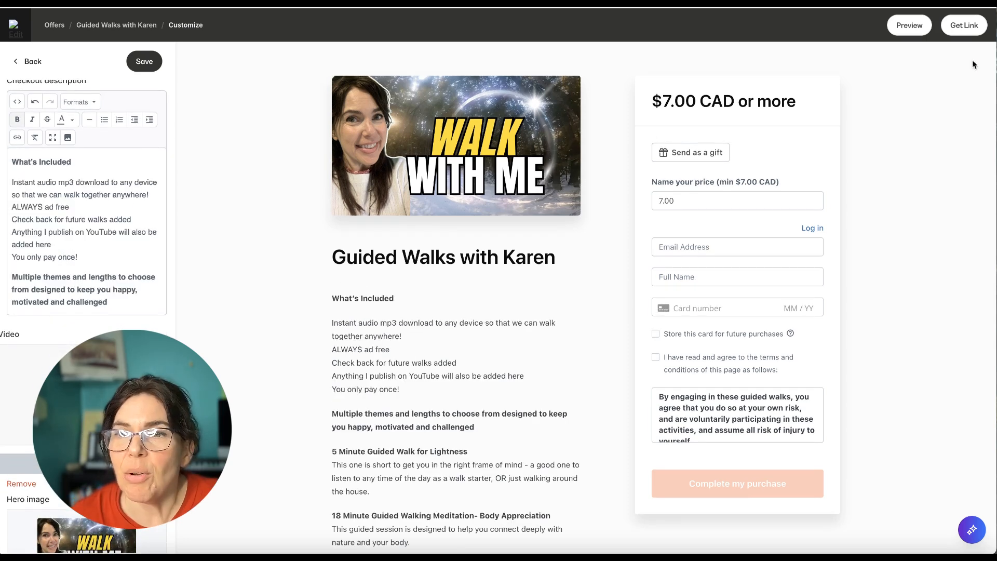
Preview the checkout page, look through its description and form, and return to the checkout editor
click(909, 25)
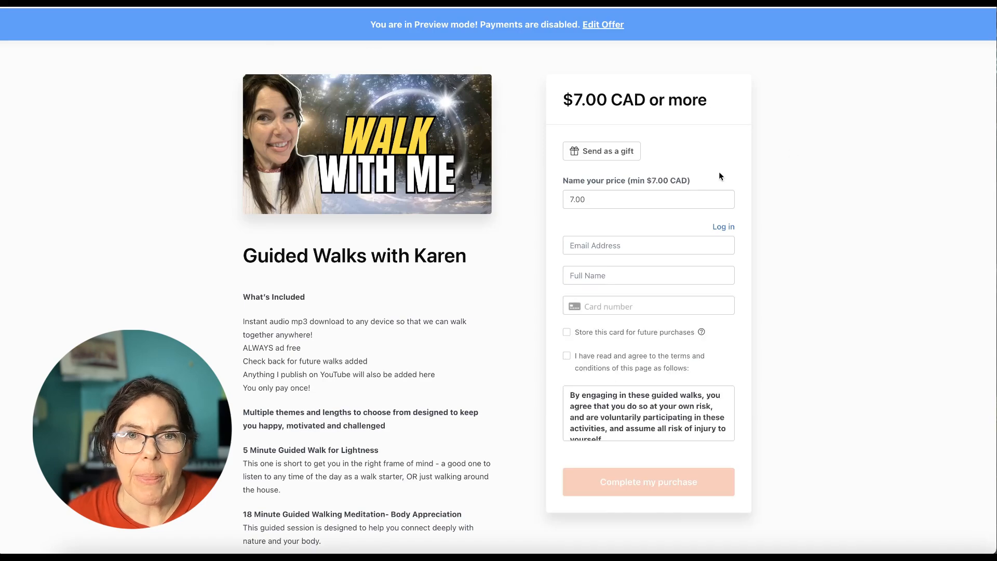
scroll(742, 175, down, 3)
scroll(743, 175, up, 4)
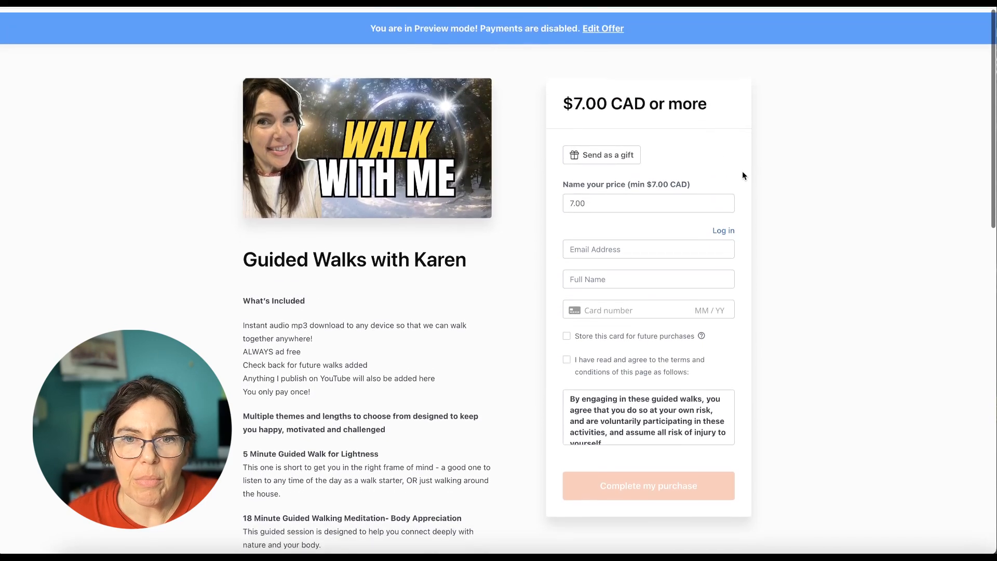
scroll(858, 191, down, 10)
scroll(857, 190, down, 6)
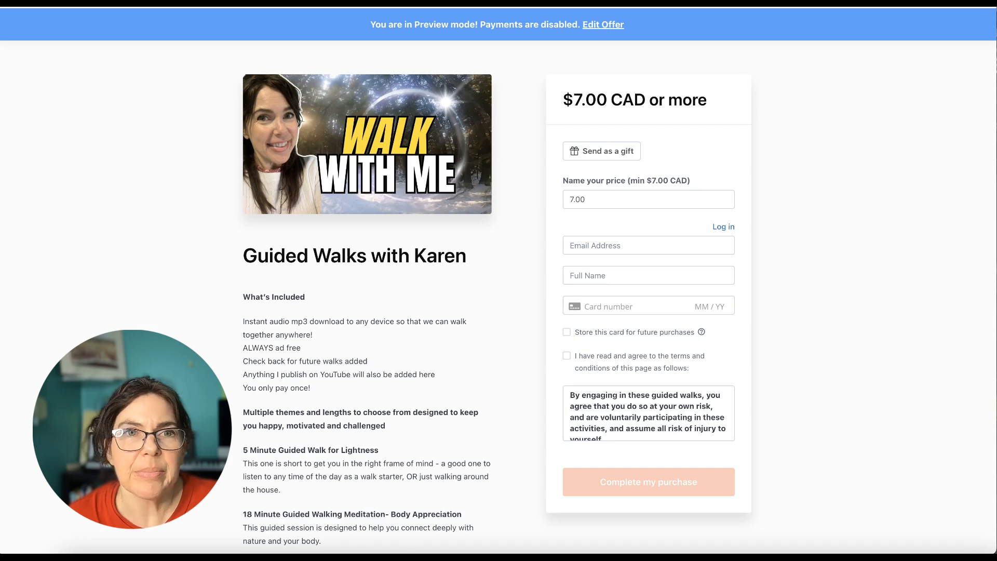
key(ctrl+shift+Tab)
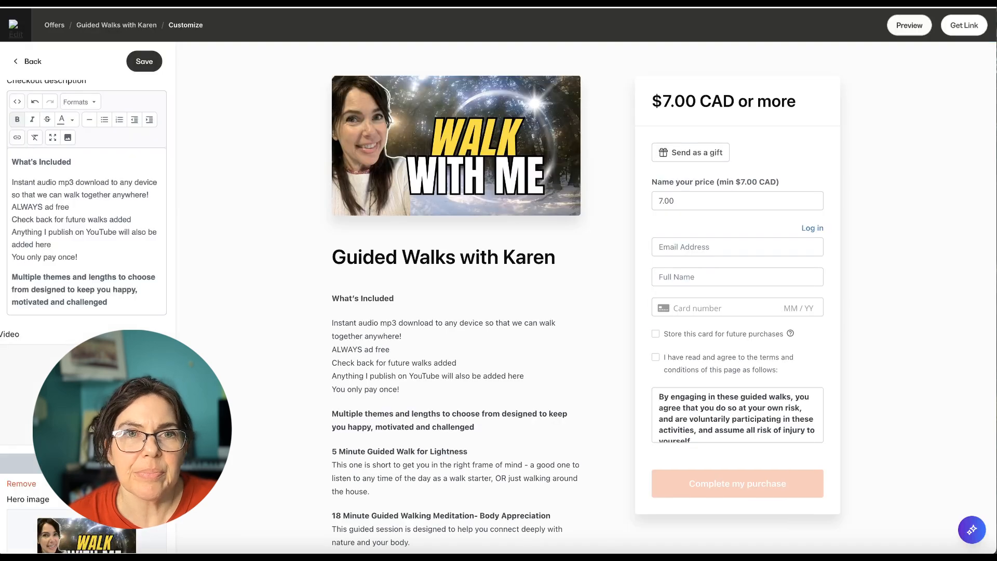
Copy the checkout page's shareable link and look over the full description in the editor
click(964, 27)
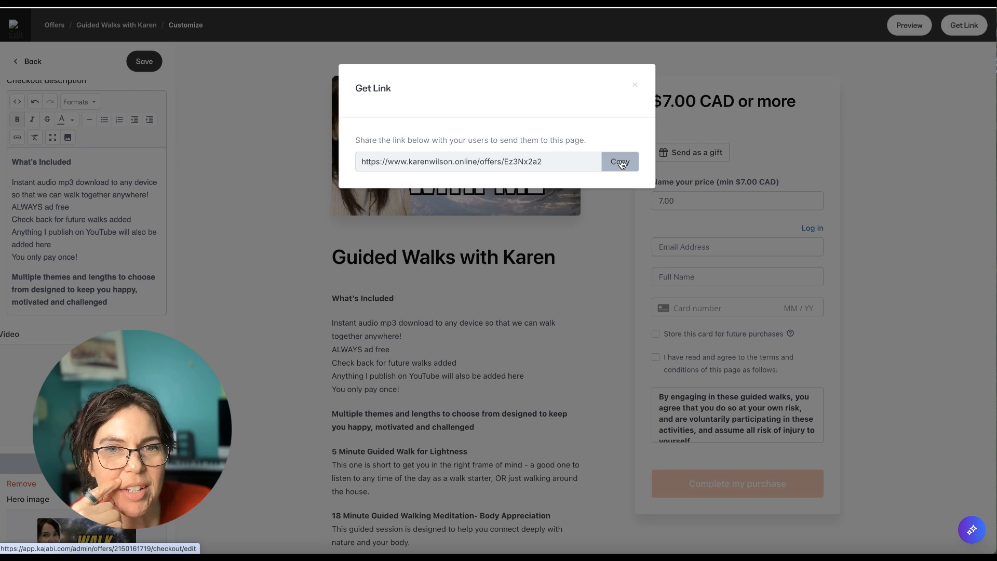
click(620, 162)
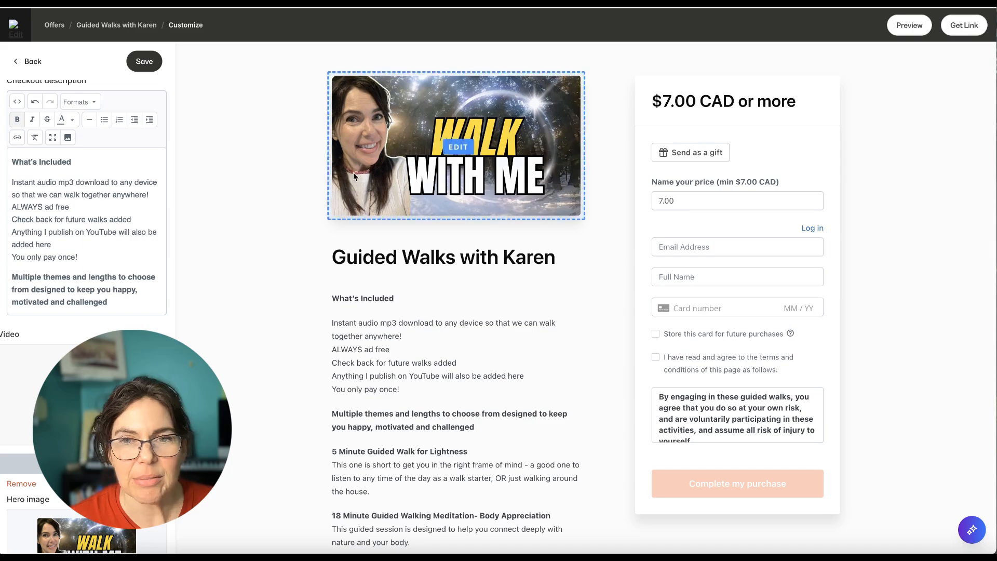
scroll(312, 165, down, 15)
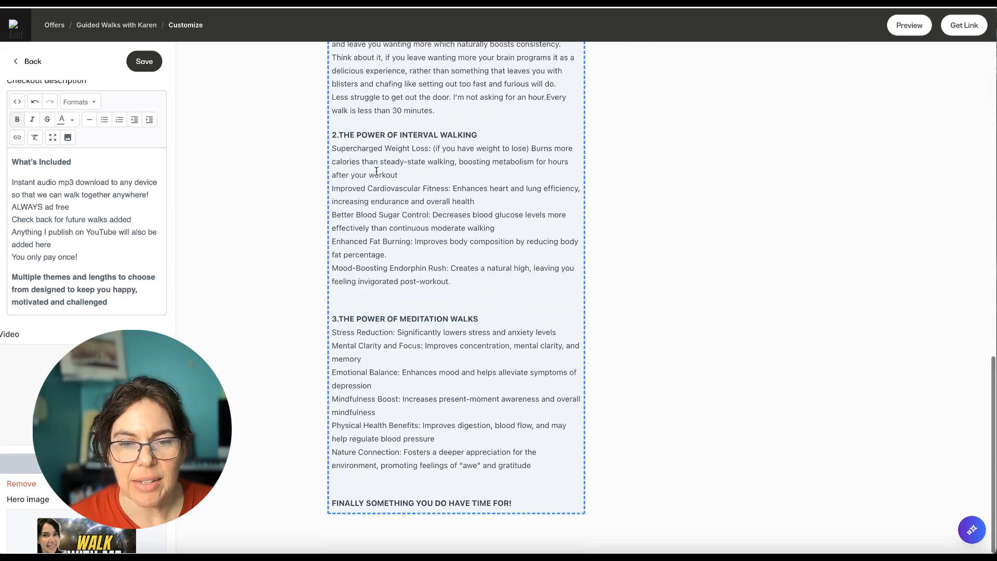
scroll(376, 170, up, 15)
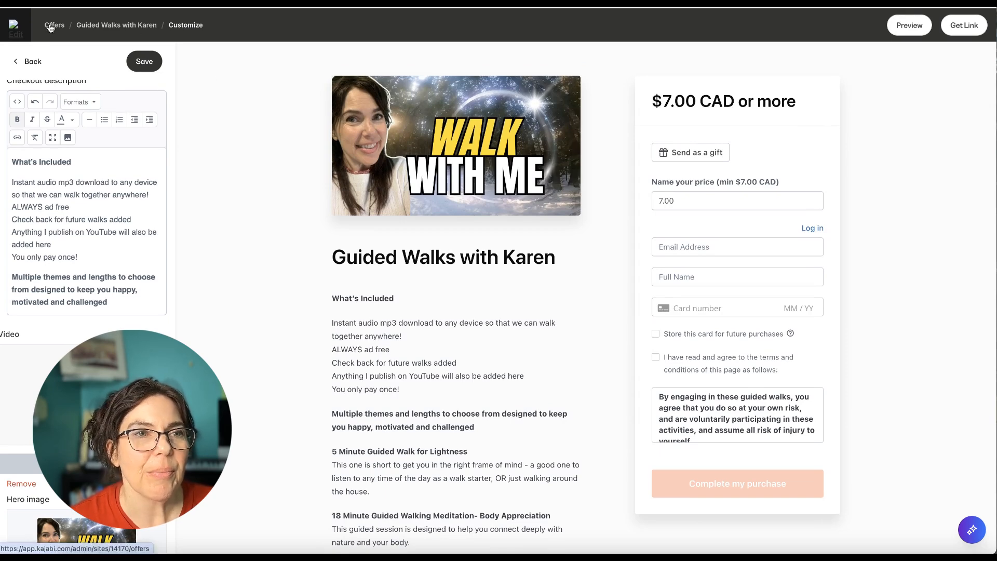
Leave the checkout editor and duplicate the "SEND ME THE WALK METHOD OPTIN" landing page
click(30, 22)
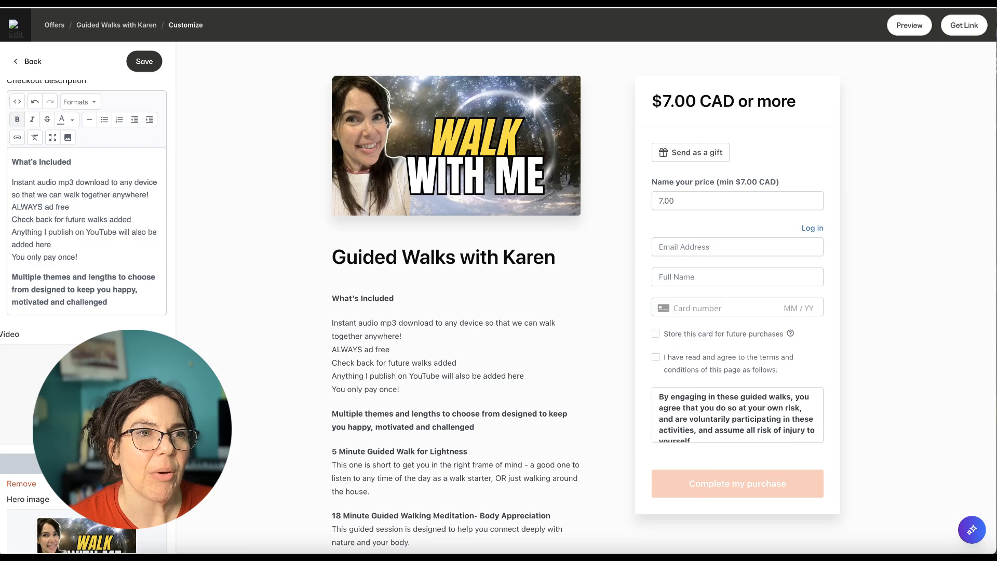
click(121, 227)
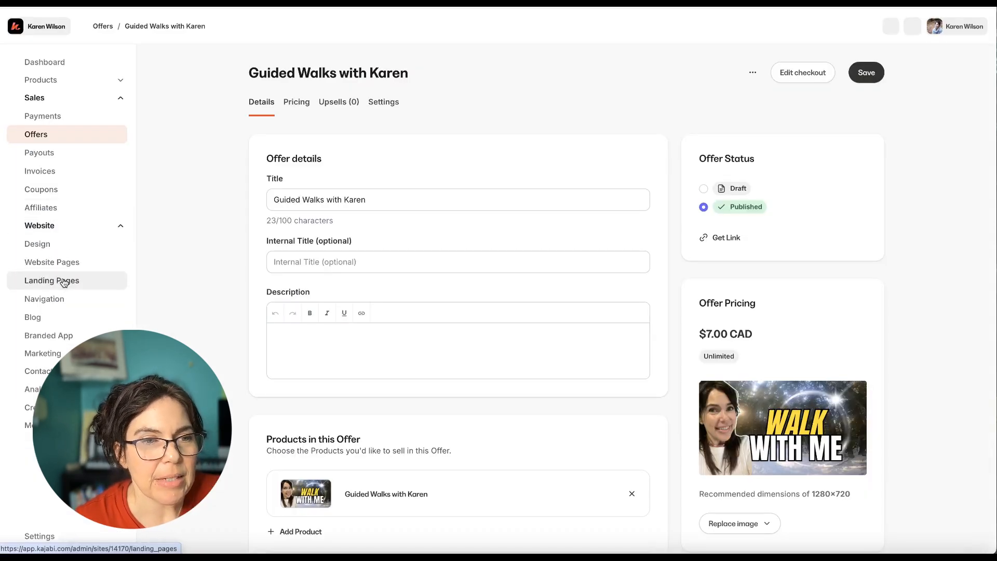
click(60, 280)
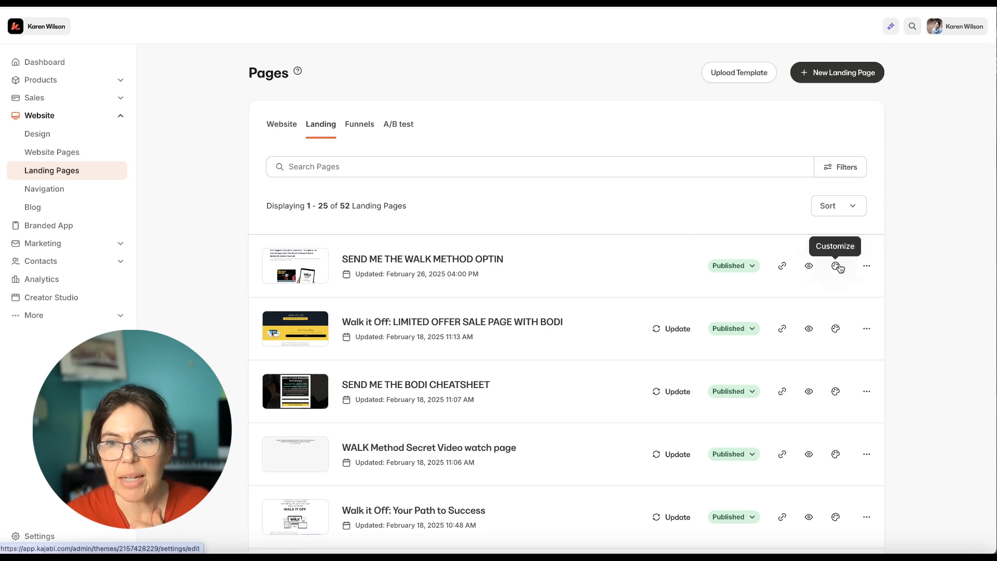
click(867, 266)
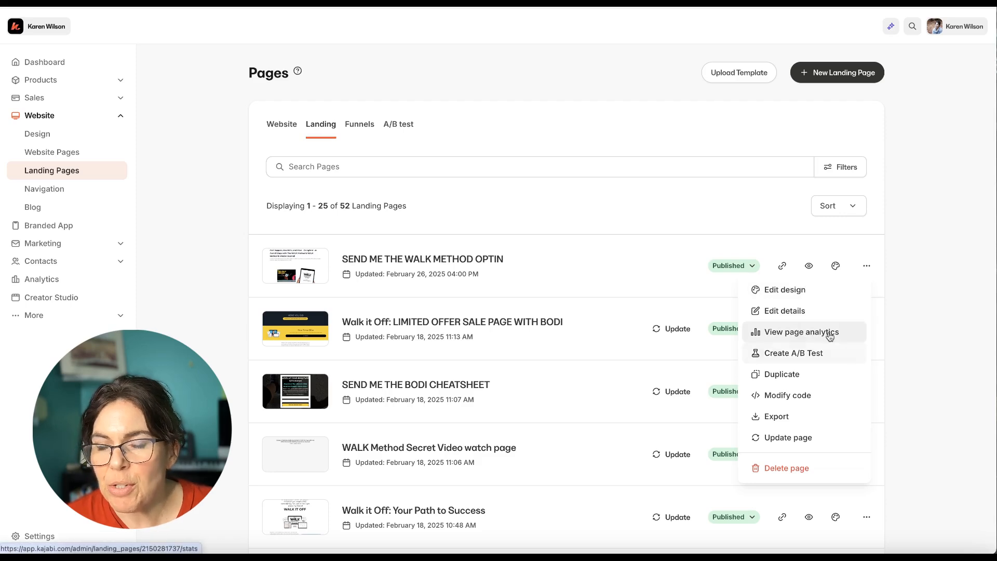
click(782, 375)
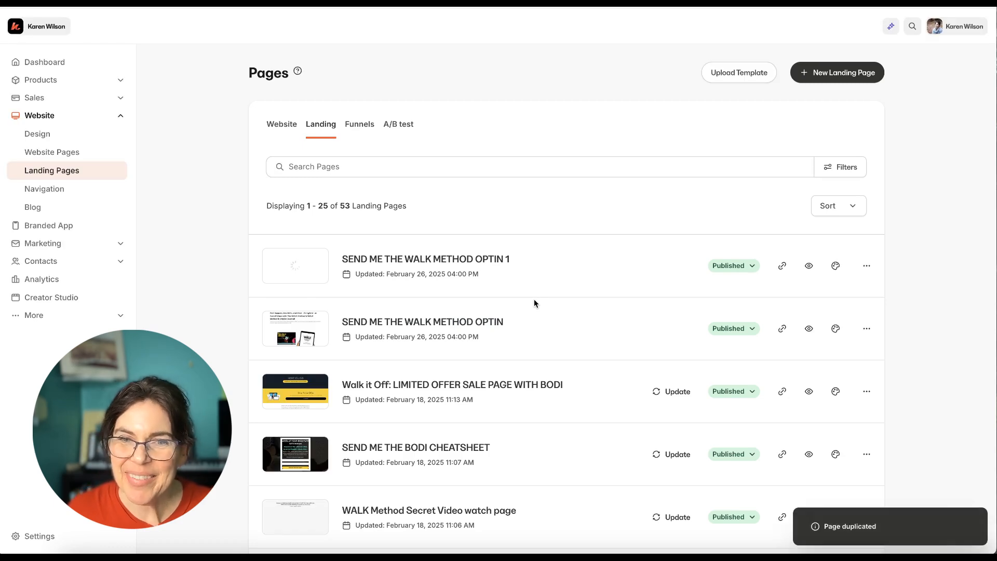
Edit the duplicated landing page's details, setting its title to "Walk With Me" and its URL slug to "guidedwalks"
click(867, 267)
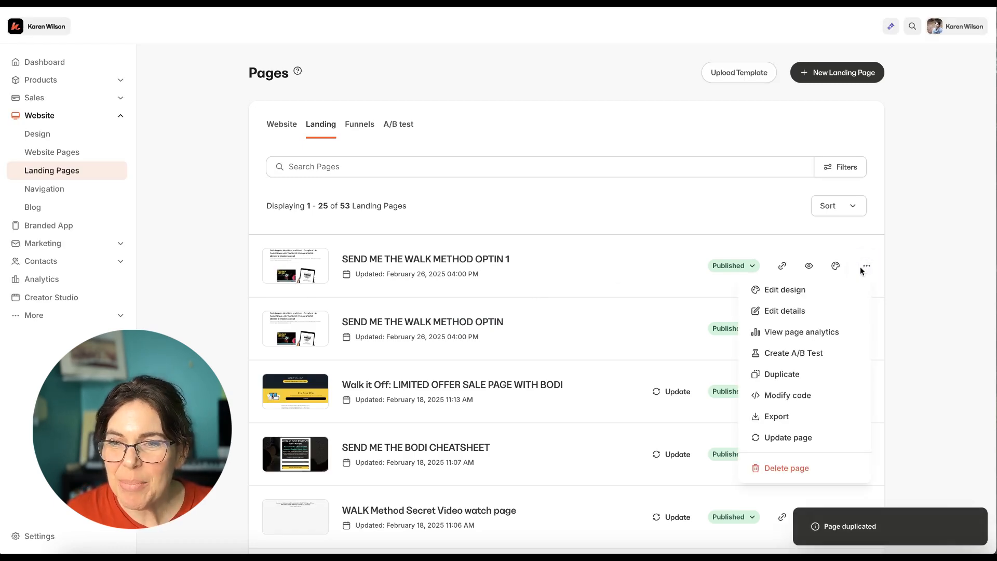
click(785, 310)
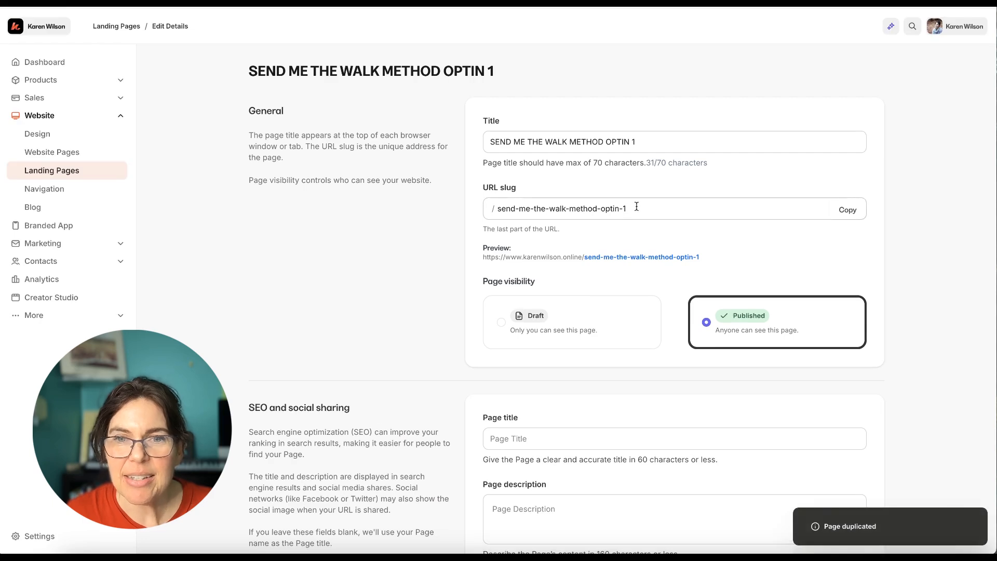
drag(641, 141, 483, 138)
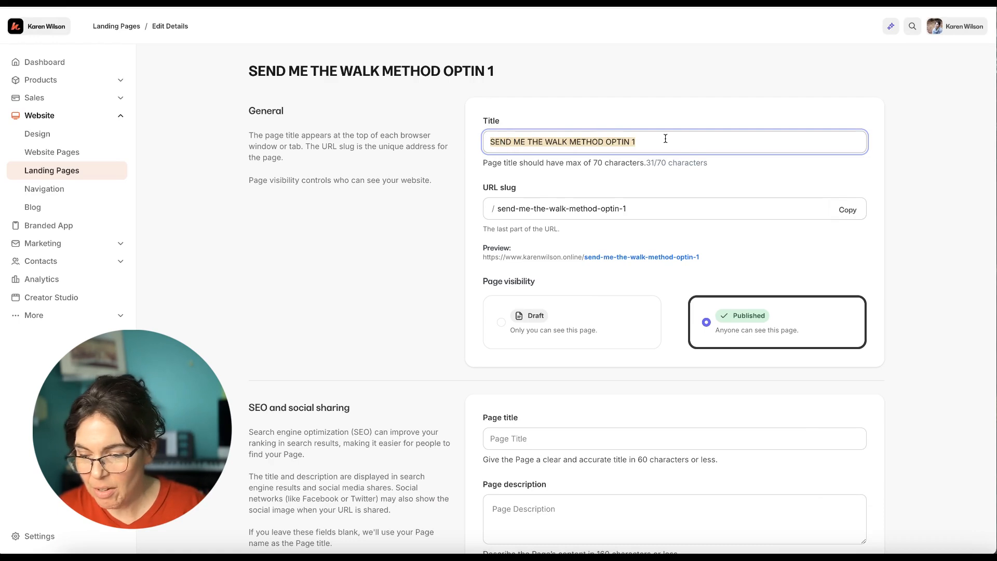
key(BackSpace)
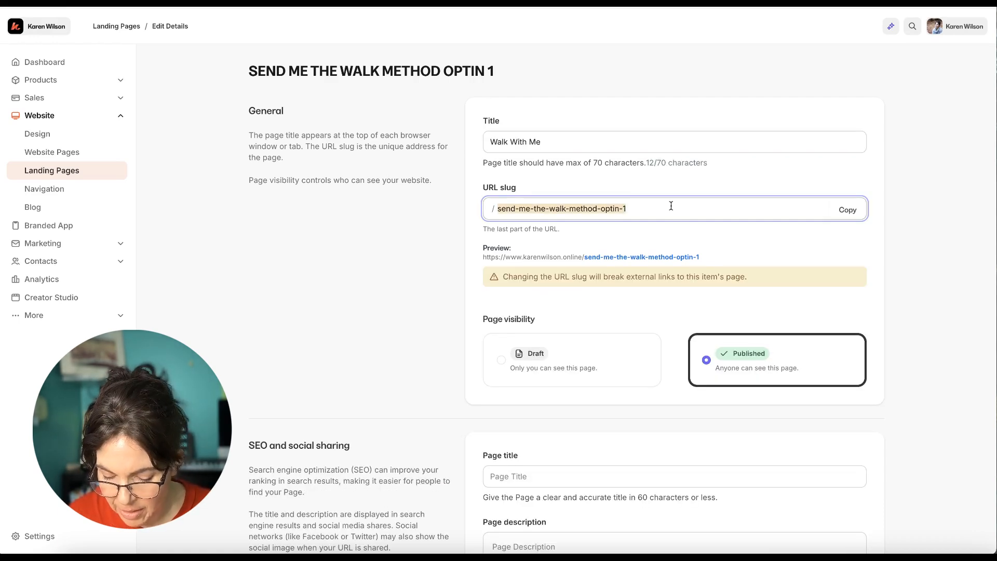
text(guidedwalks)
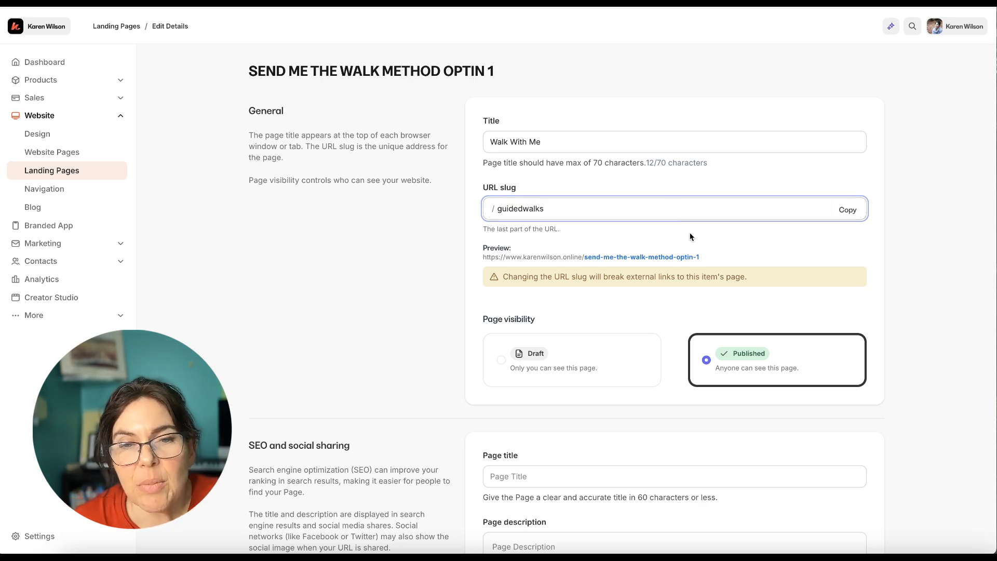
Replace the page's social sharing image with the recent "Walk With Me" image and save the page details
scroll(694, 241, down, 1)
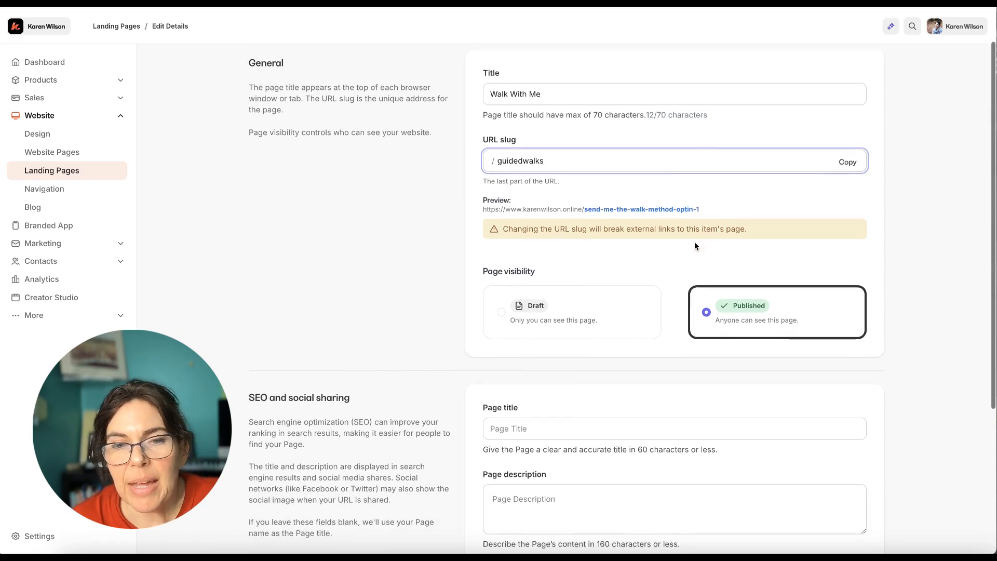
scroll(694, 244, down, 5)
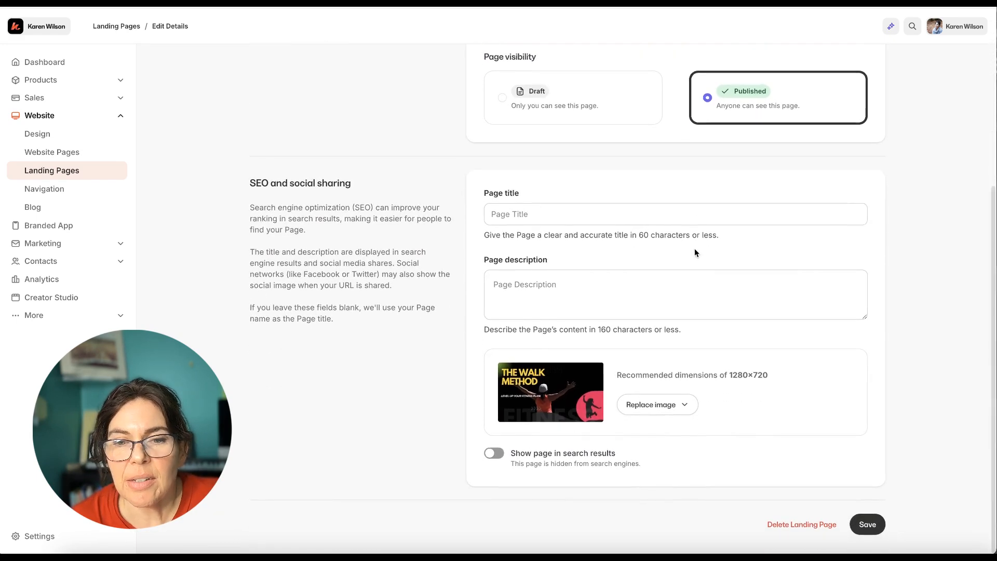
click(660, 405)
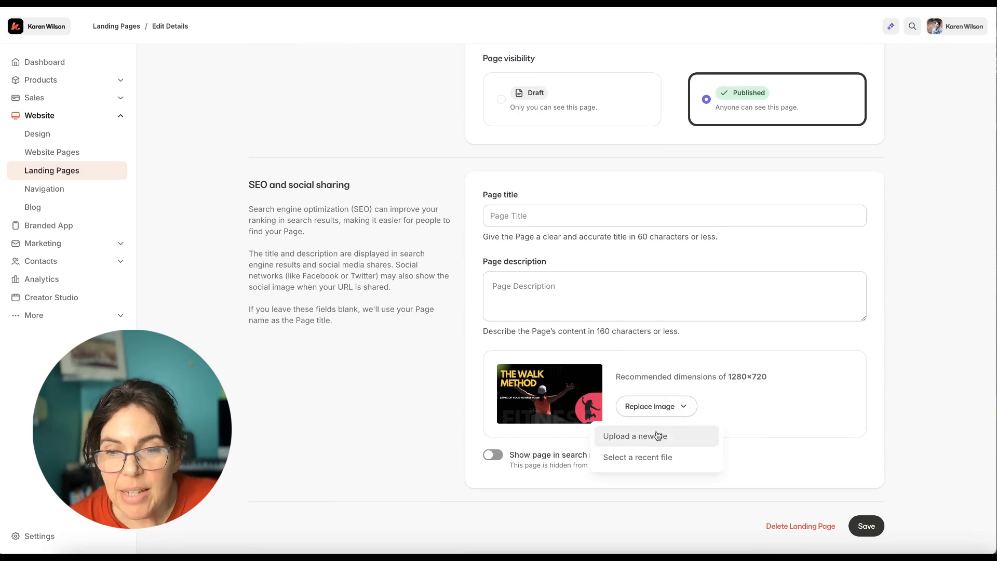
click(652, 457)
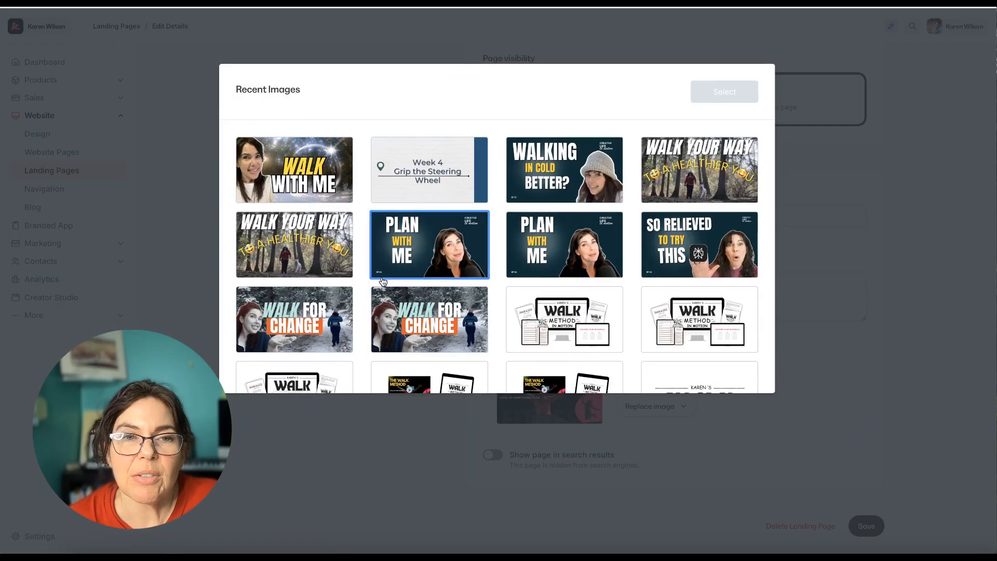
click(280, 165)
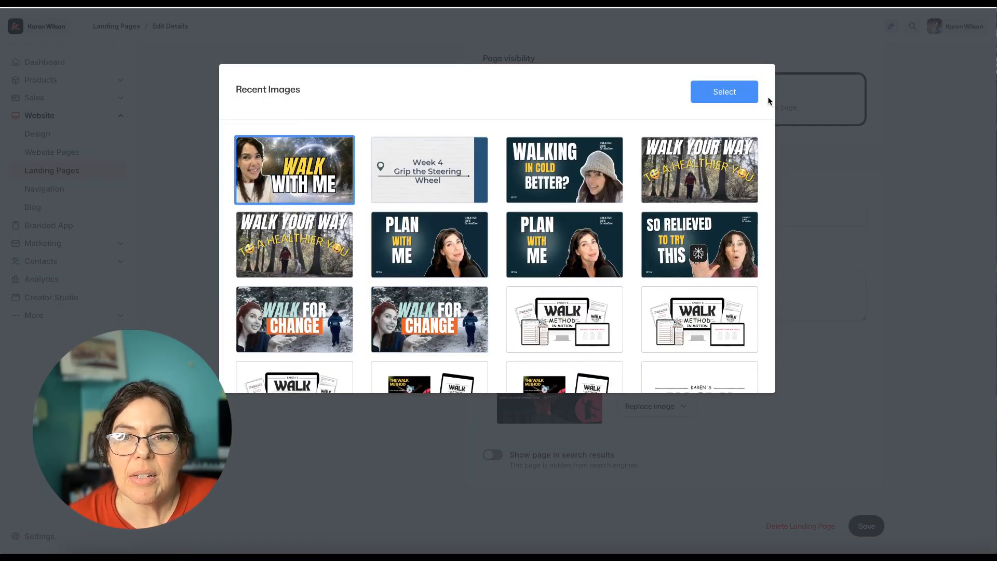
click(754, 94)
scroll(759, 207, up, 5)
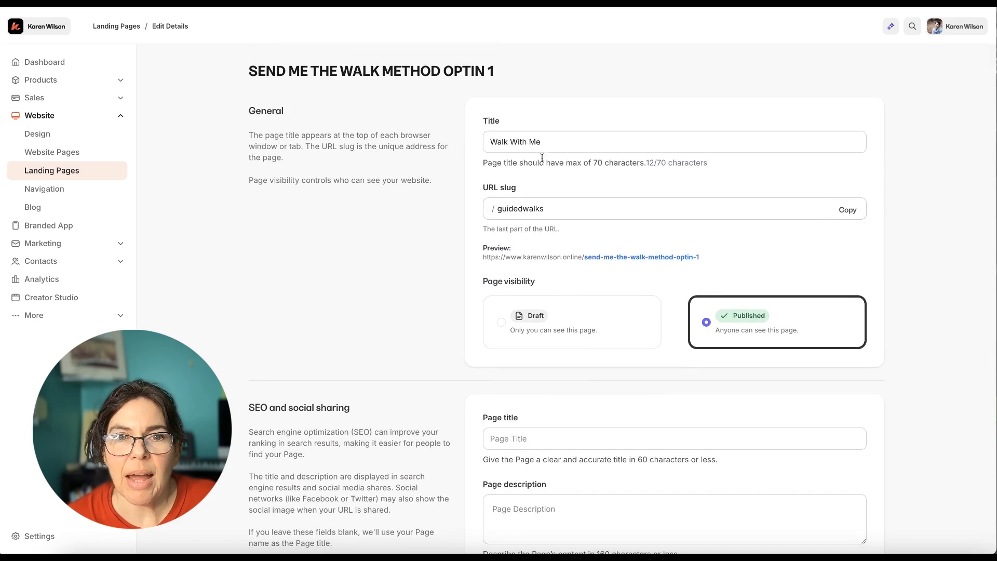
scroll(658, 214, down, 5)
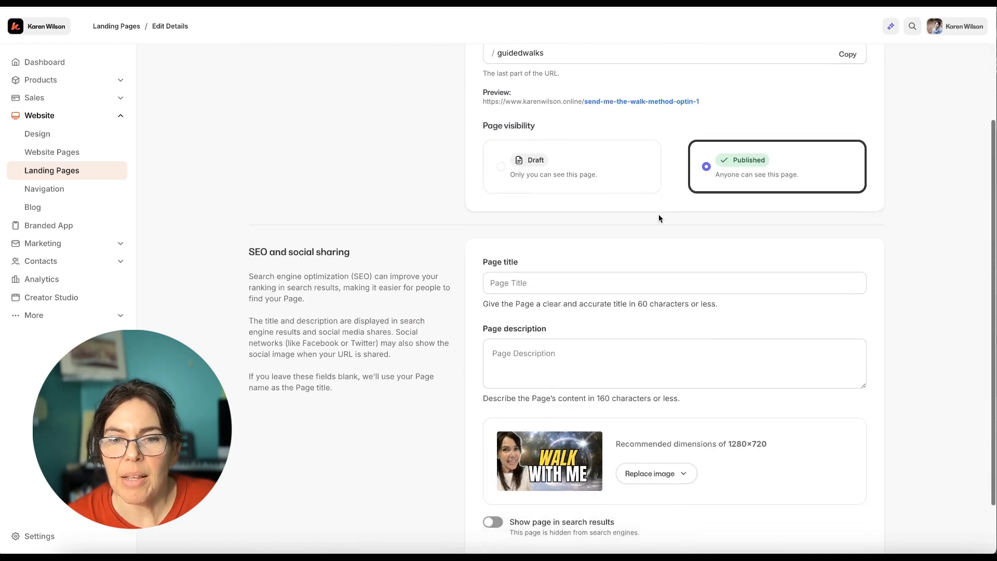
click(864, 525)
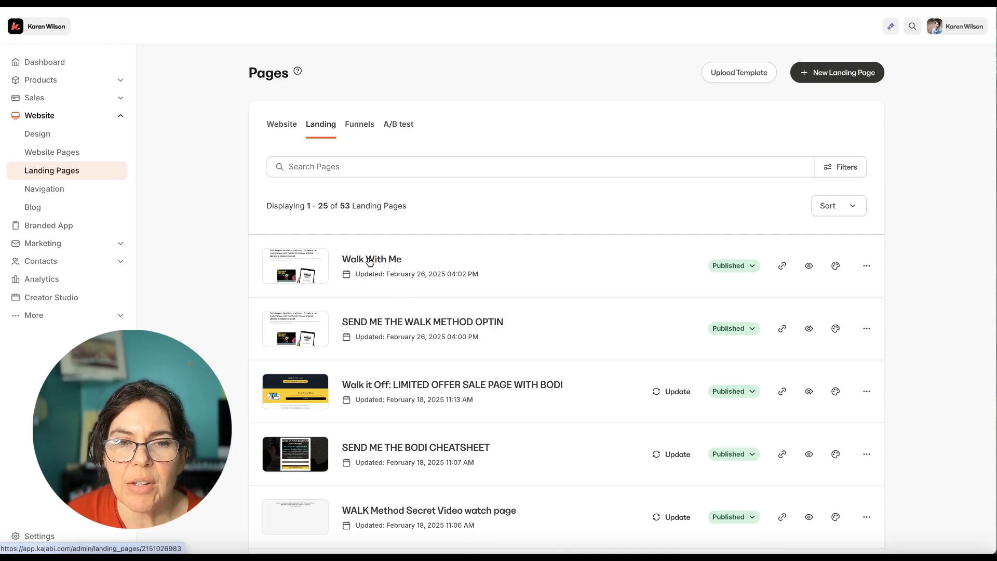
Open the "Walk With Me" landing page in the page editor
click(369, 260)
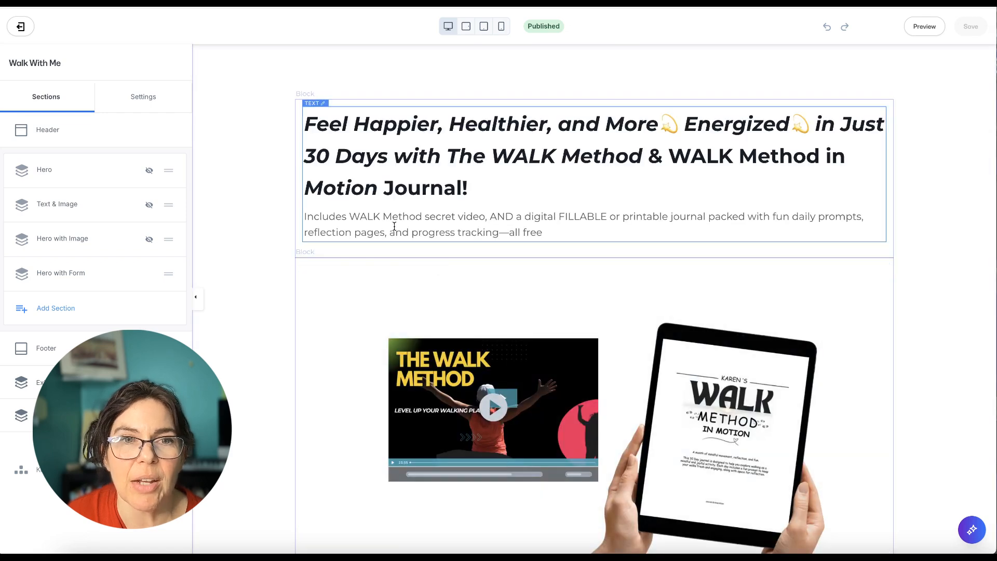
Hide the text, image and form blocks in the page's "Hero with Form" section
scroll(504, 315, down, 2)
scroll(505, 315, down, 10)
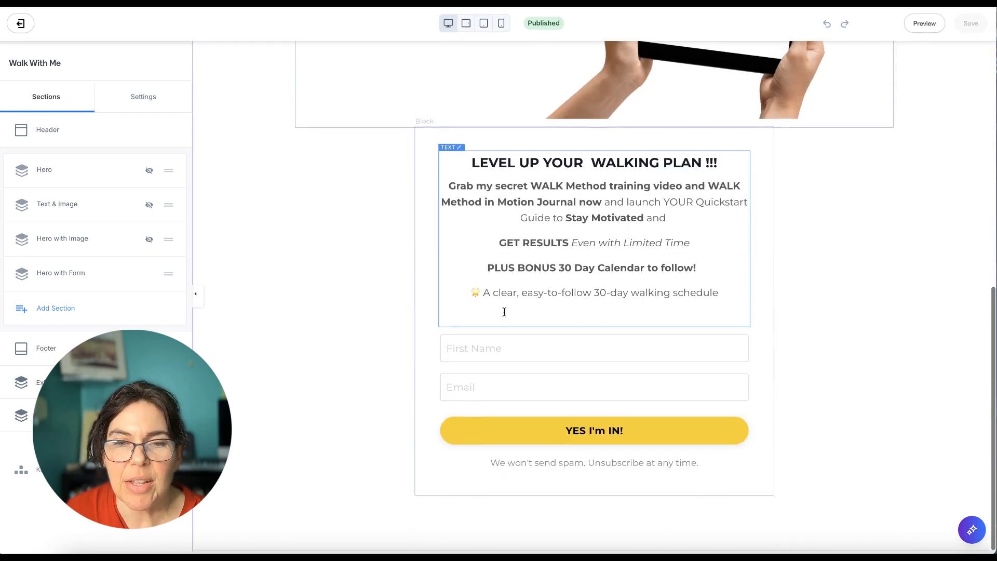
scroll(504, 312, up, 10)
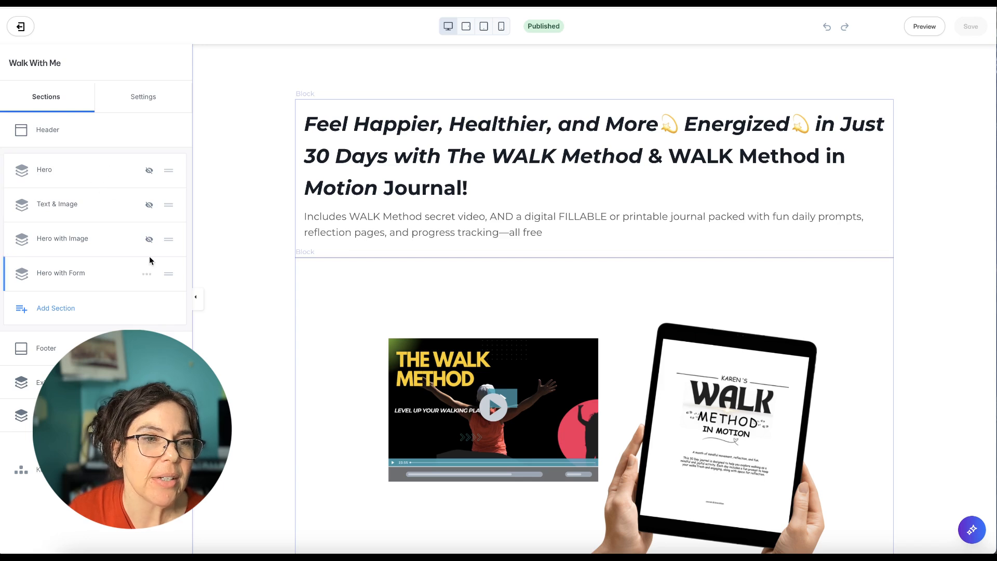
click(134, 281)
click(146, 133)
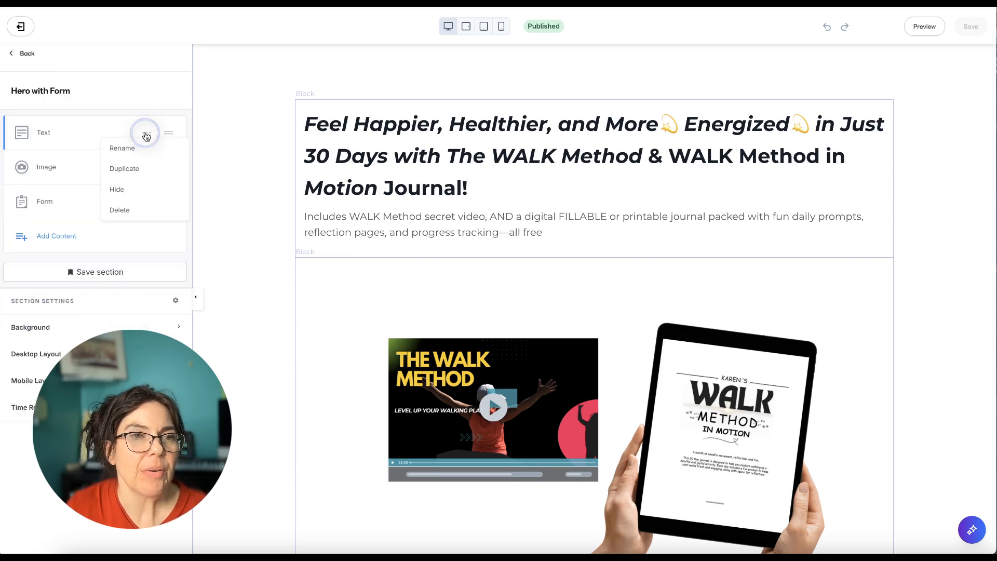
click(117, 189)
click(146, 171)
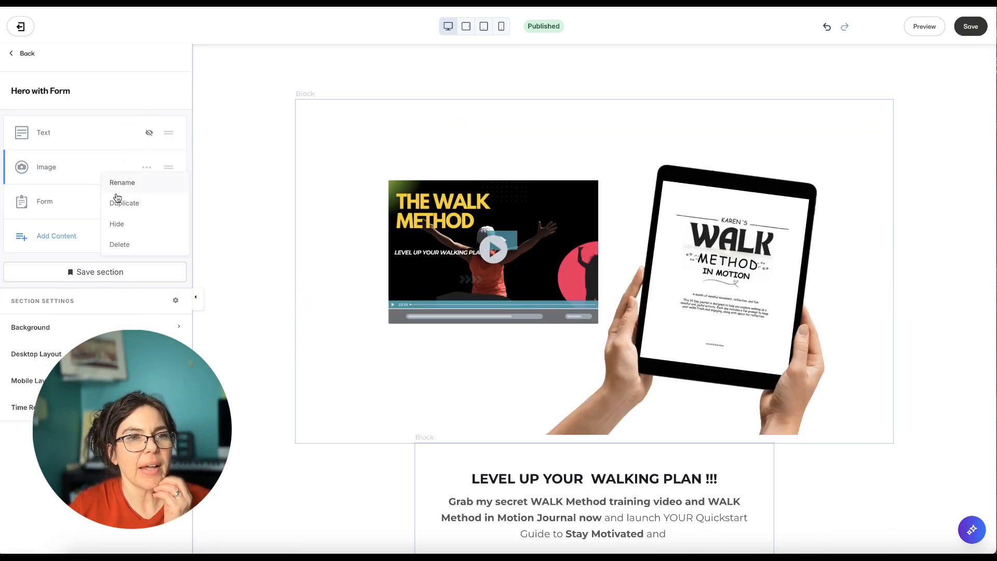
click(117, 223)
click(147, 202)
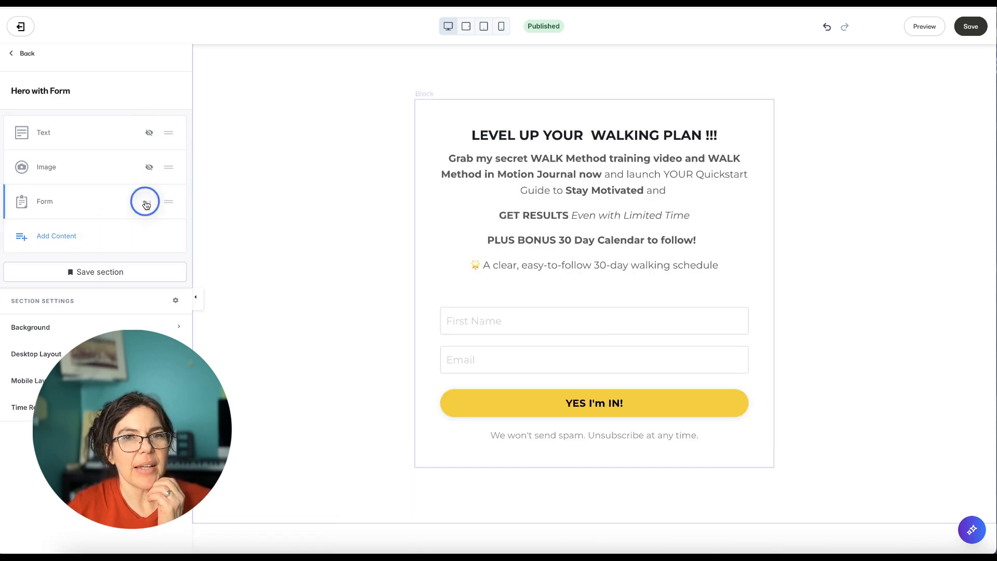
click(121, 261)
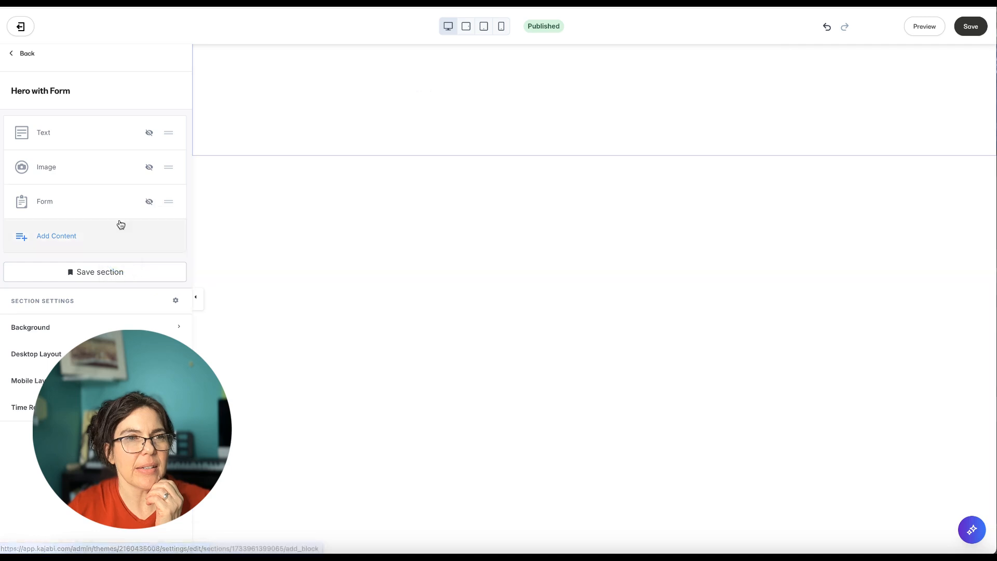
Add an Offer section from the Offers & Pricing category to the landing page and open its contents
click(26, 54)
click(55, 308)
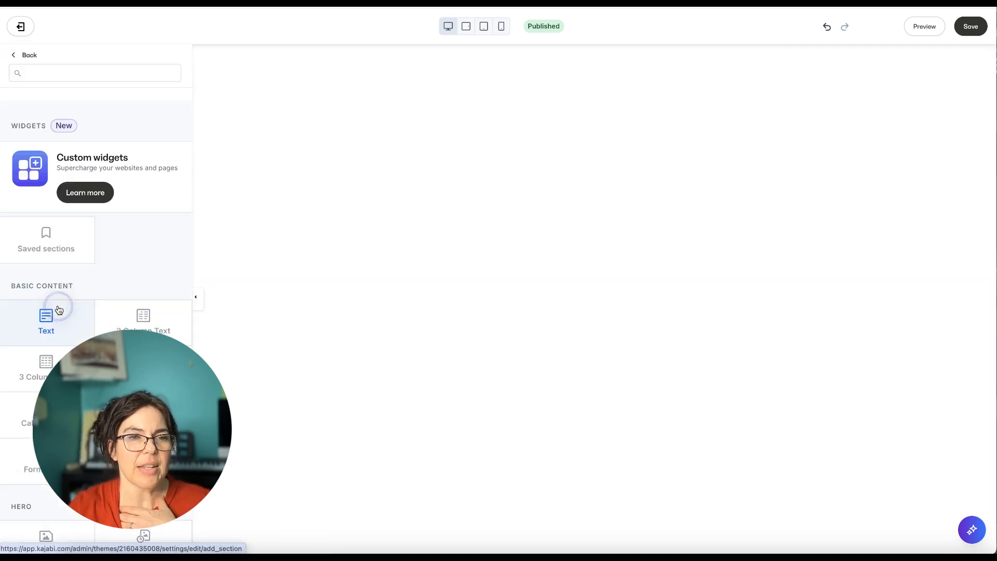
scroll(145, 317, down, 10)
scroll(147, 315, down, 15)
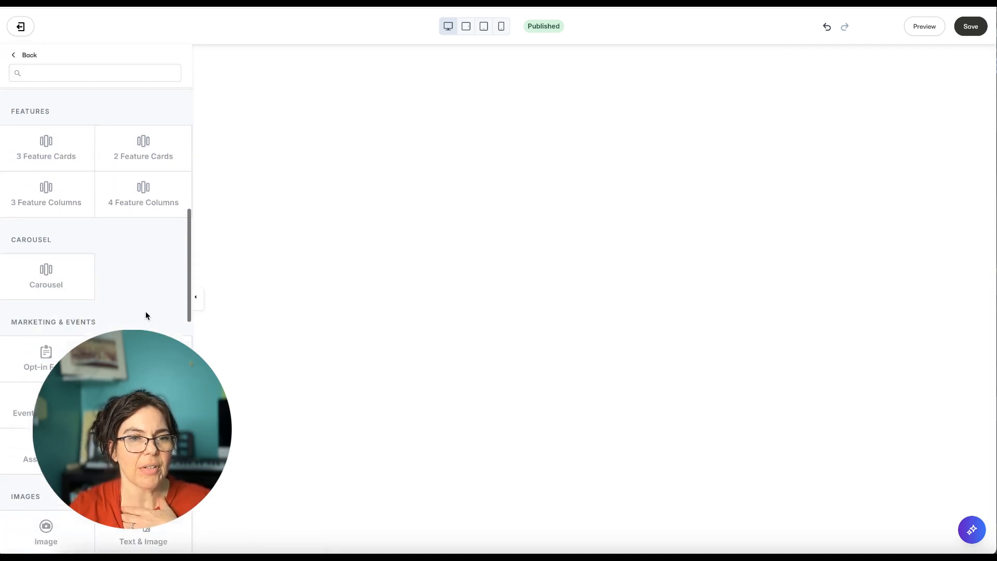
scroll(146, 315, down, 10)
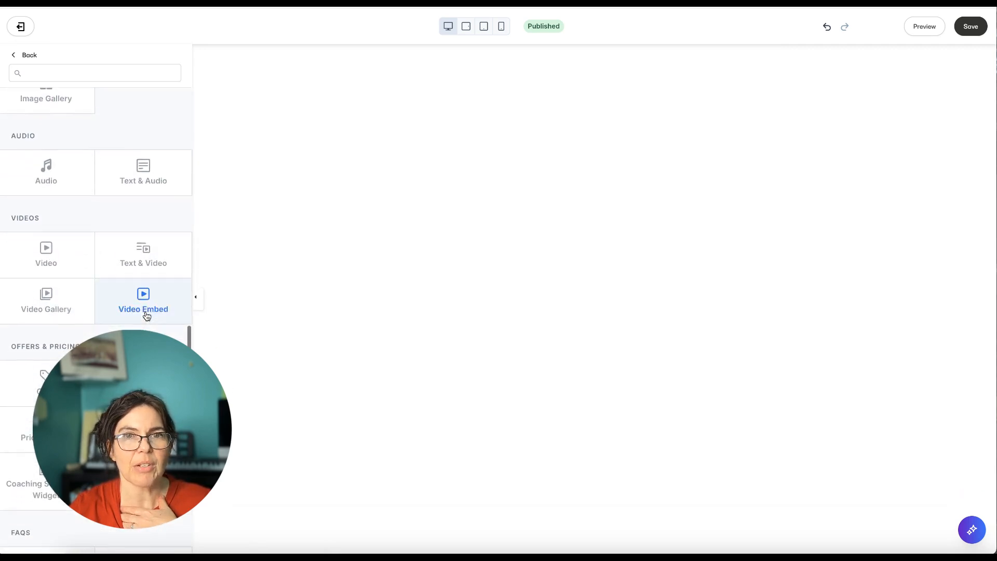
scroll(145, 315, up, 1)
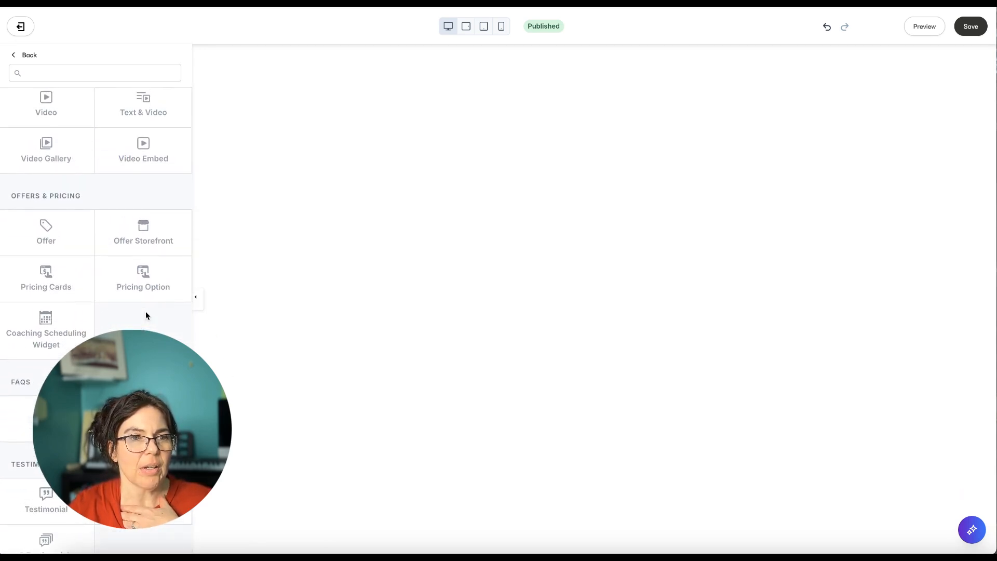
scroll(147, 315, up, 1)
click(42, 271)
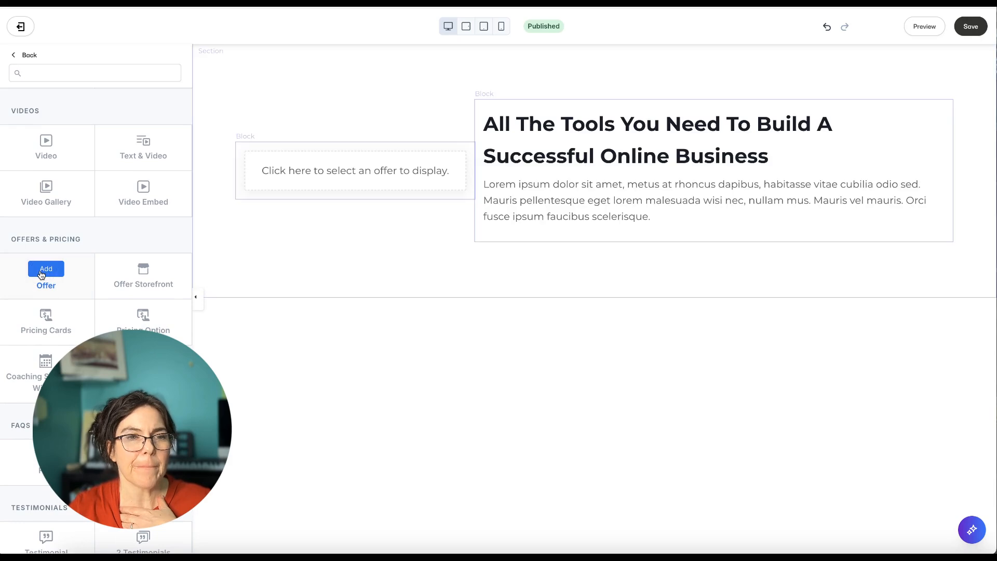
scroll(58, 276, down, 2)
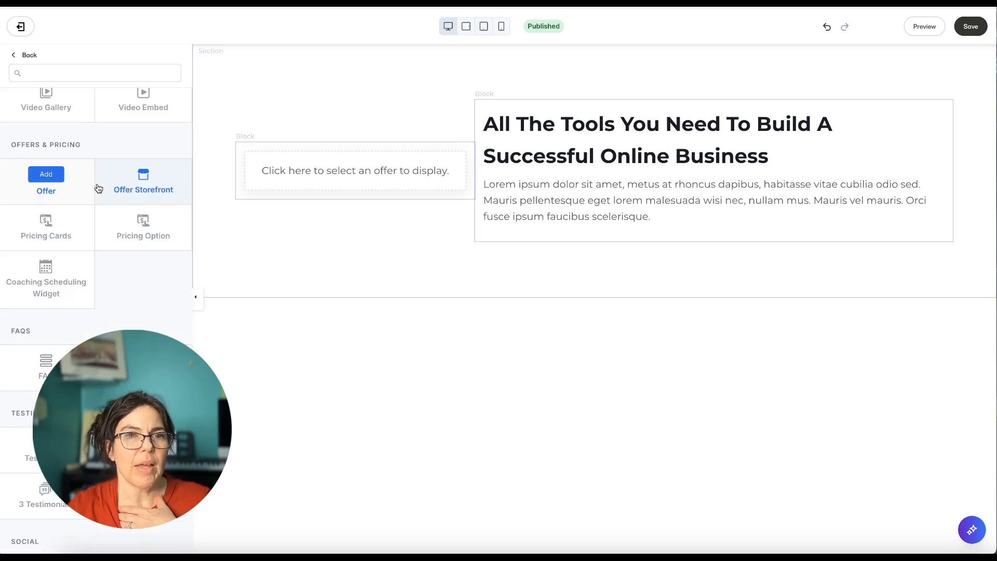
click(51, 177)
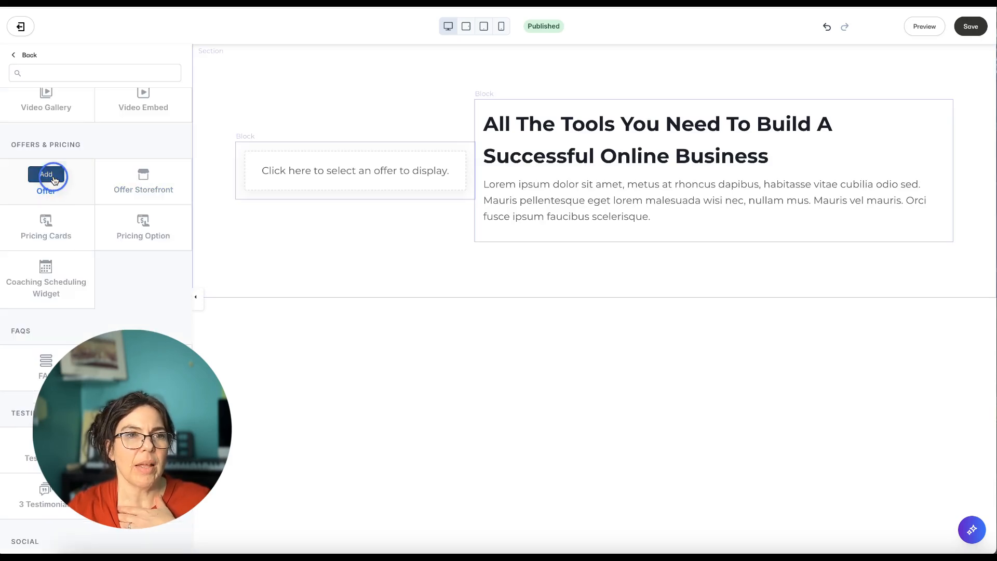
Assign the guided walks offer to the new section's offer block, hide the section's text block, and save the page
click(327, 171)
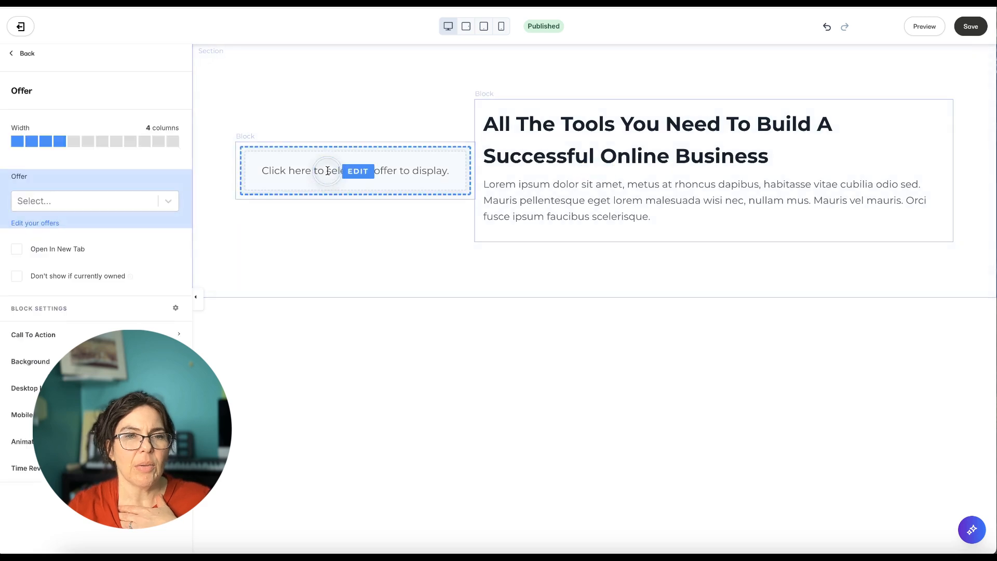
click(171, 201)
click(139, 240)
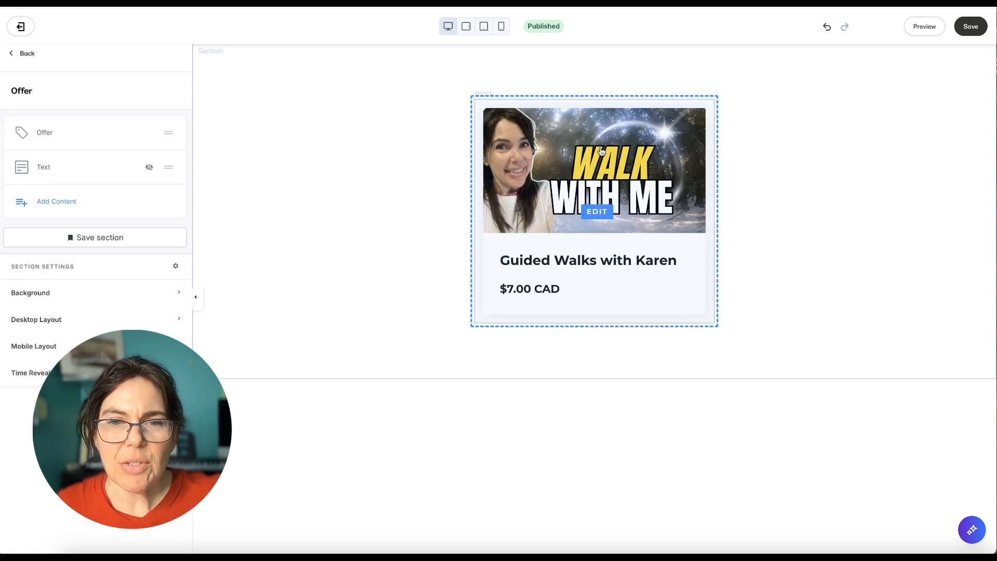
click(971, 26)
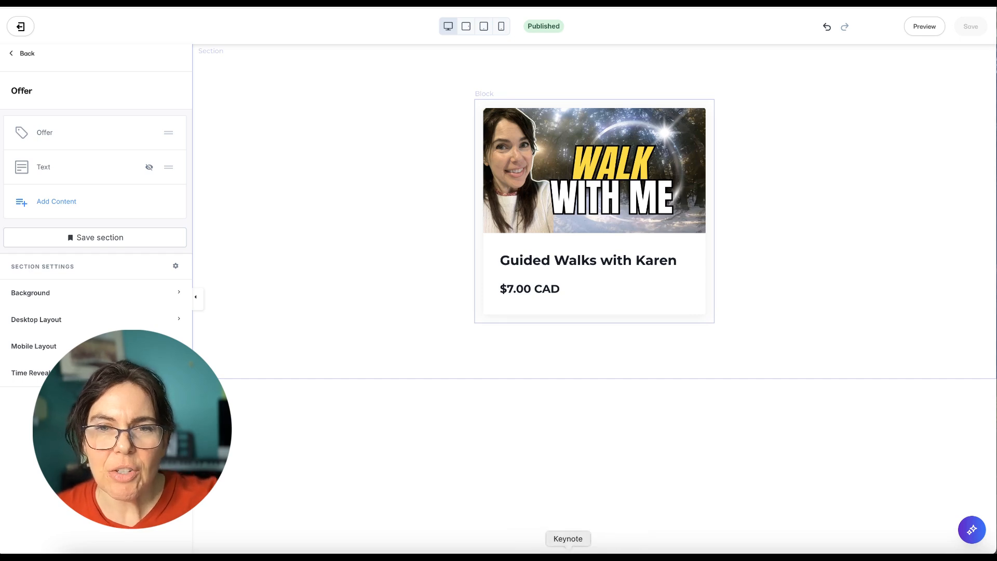
Widen the offer block to 7 columns and save the landing page
click(41, 130)
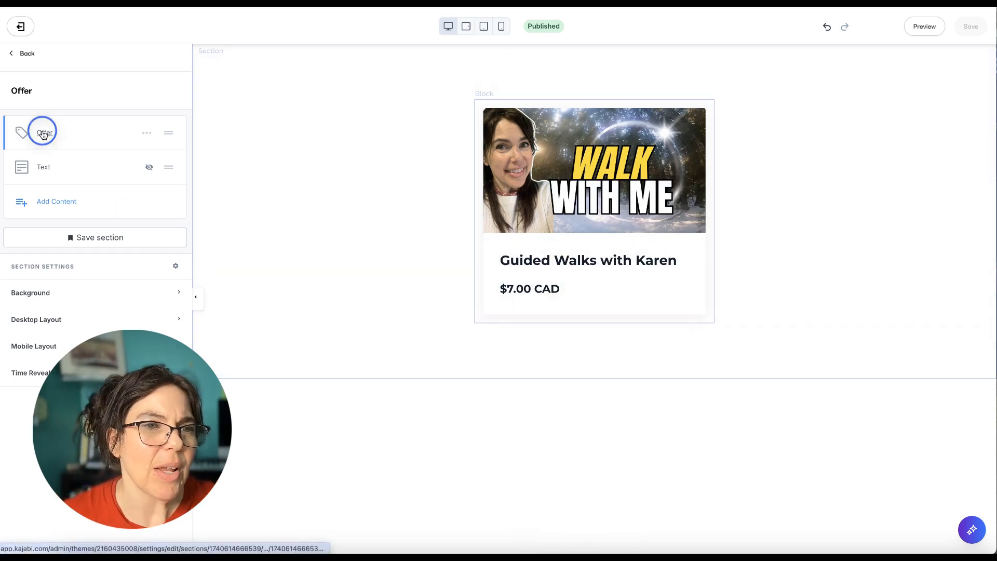
click(101, 144)
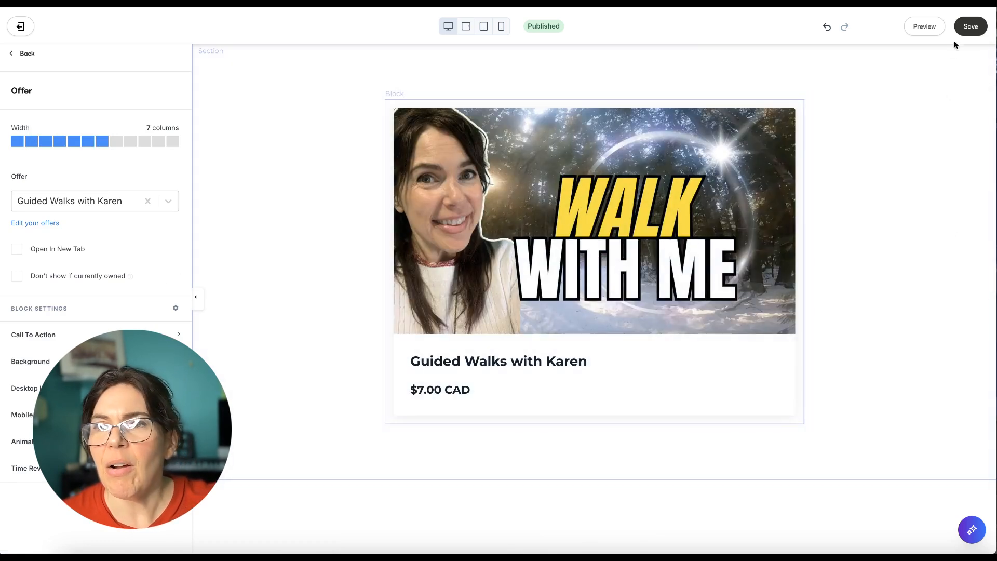
click(973, 30)
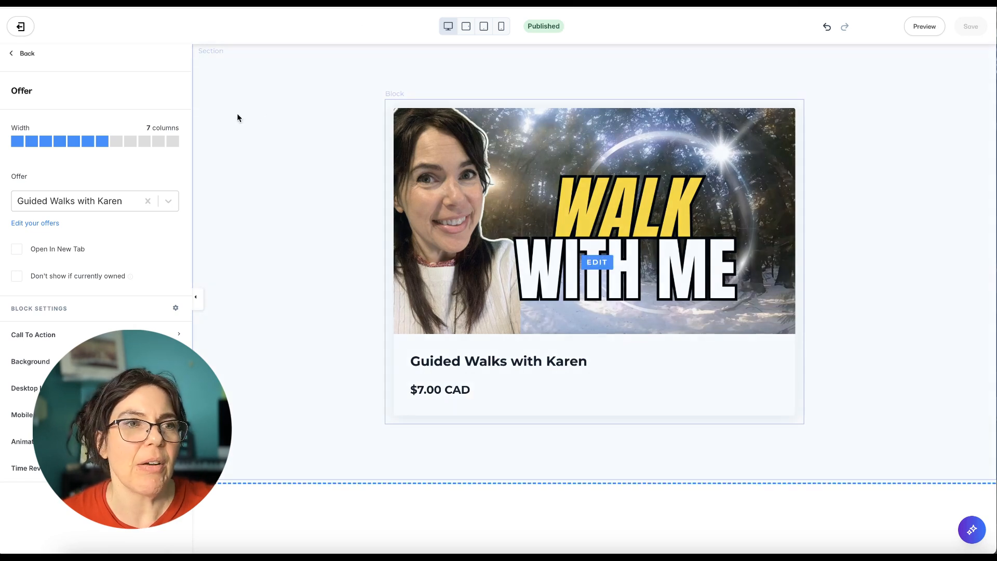
Leave the landing page editor and open the guided walks offer's details for editing
click(27, 57)
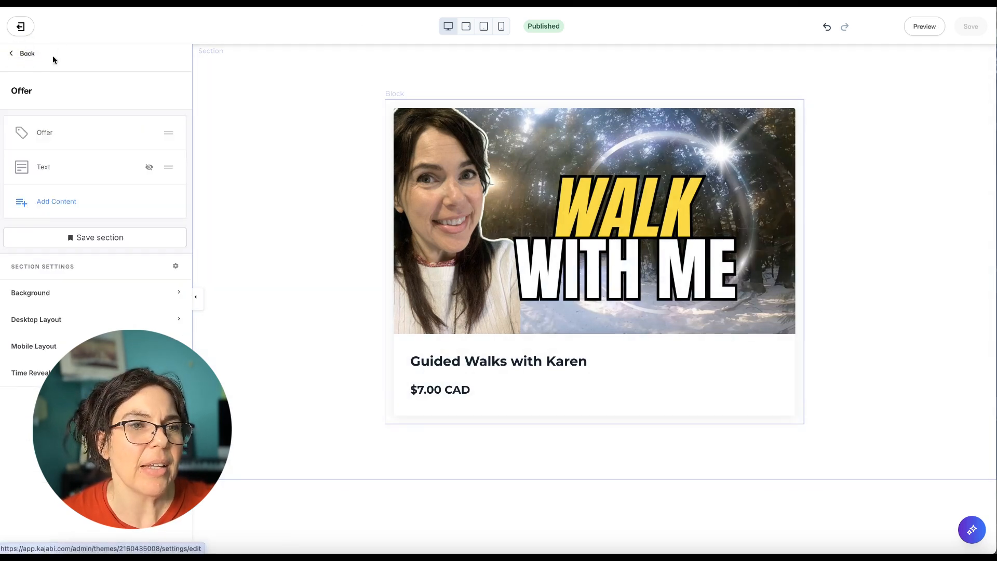
click(27, 55)
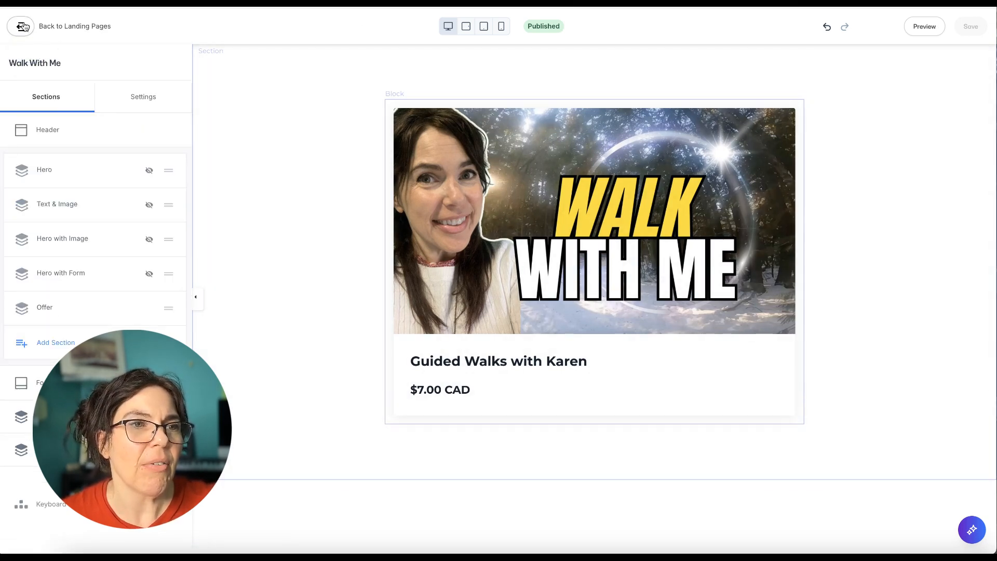
click(21, 26)
click(405, 377)
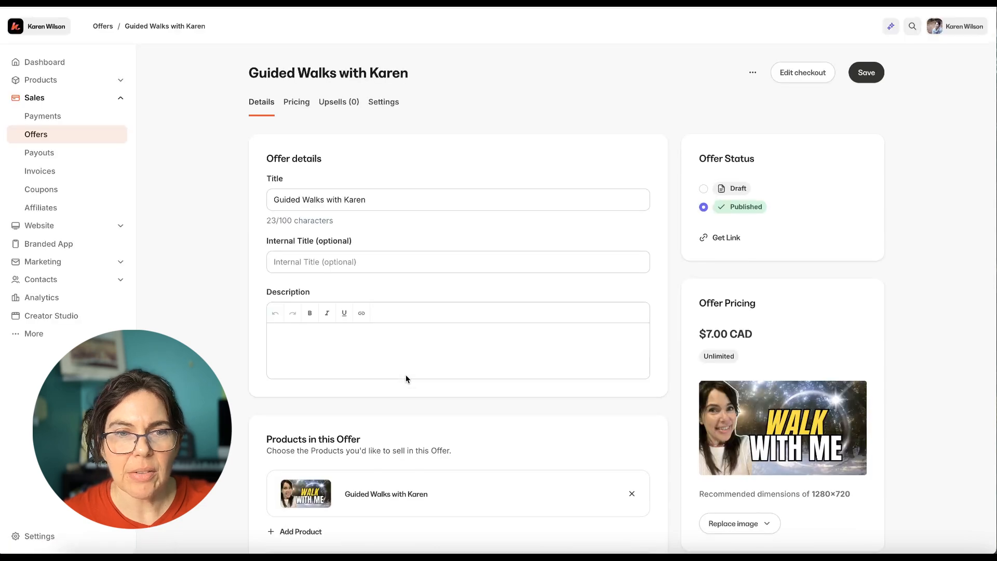
Paste the prepared audio download text into the offer's description and add "5" to the start of its title
scroll(512, 309, down, 3)
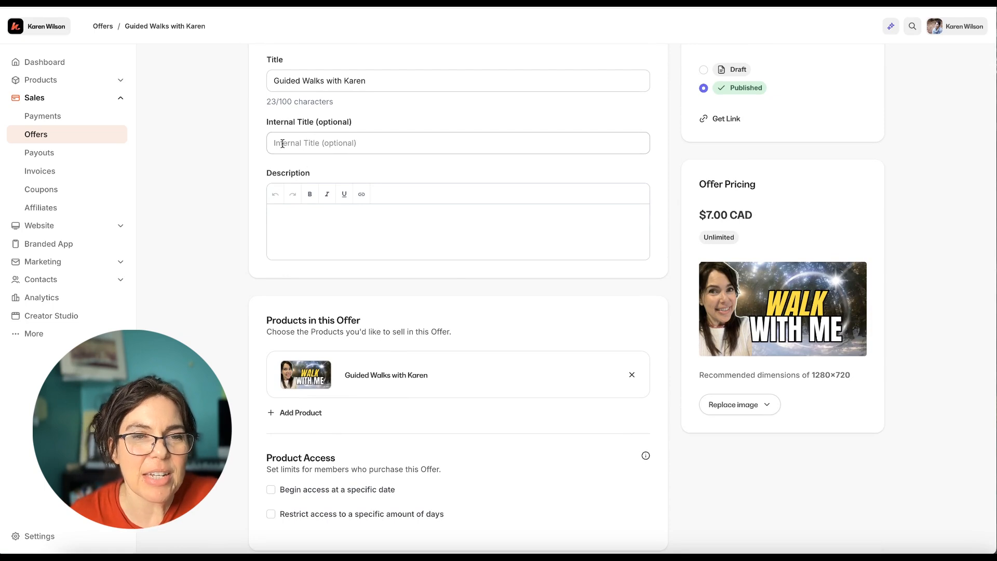
click(279, 214)
key(ctrl+v)
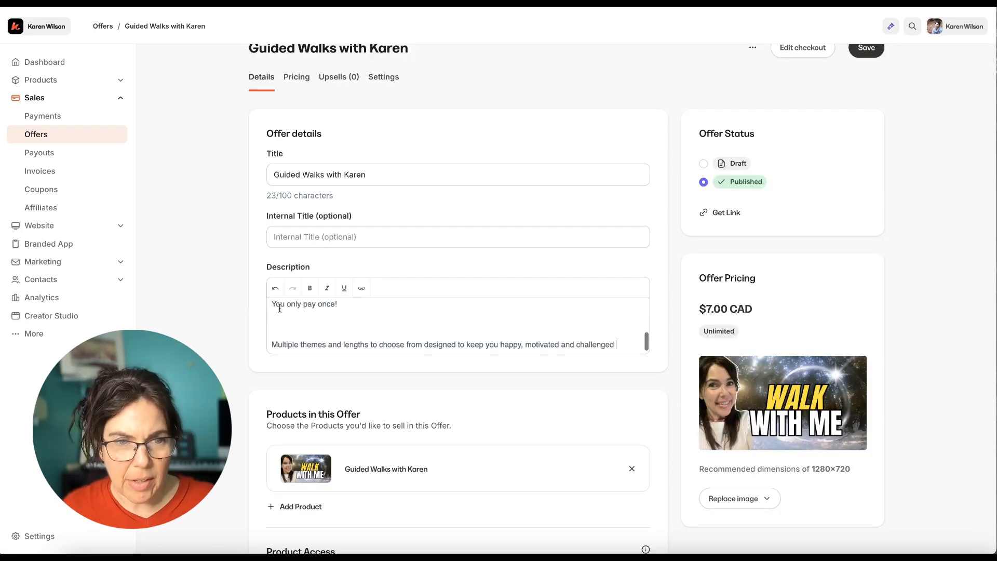
scroll(296, 330, up, 3)
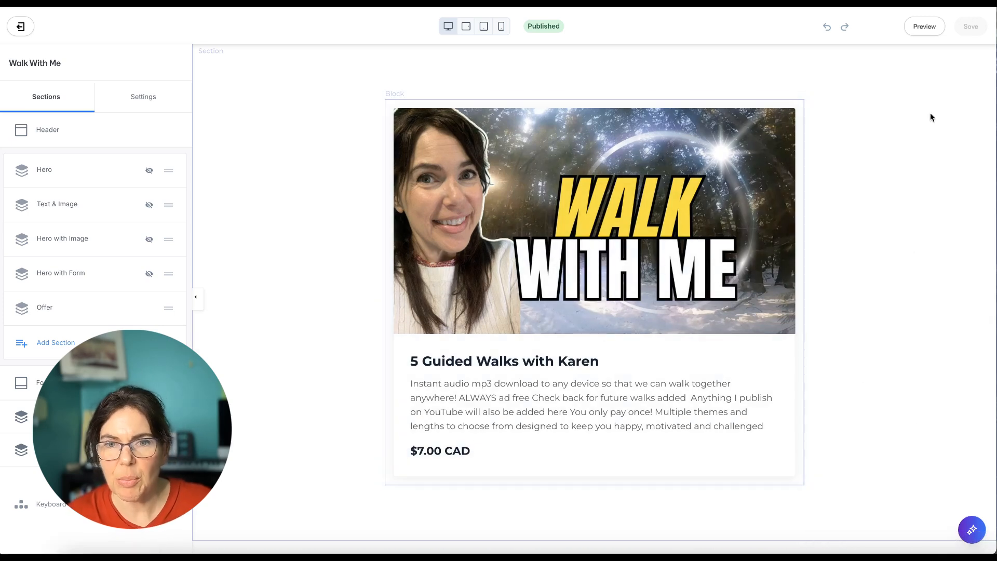
Preview the finished "Walk With Me" page and copy its link from the landing pages list
click(925, 27)
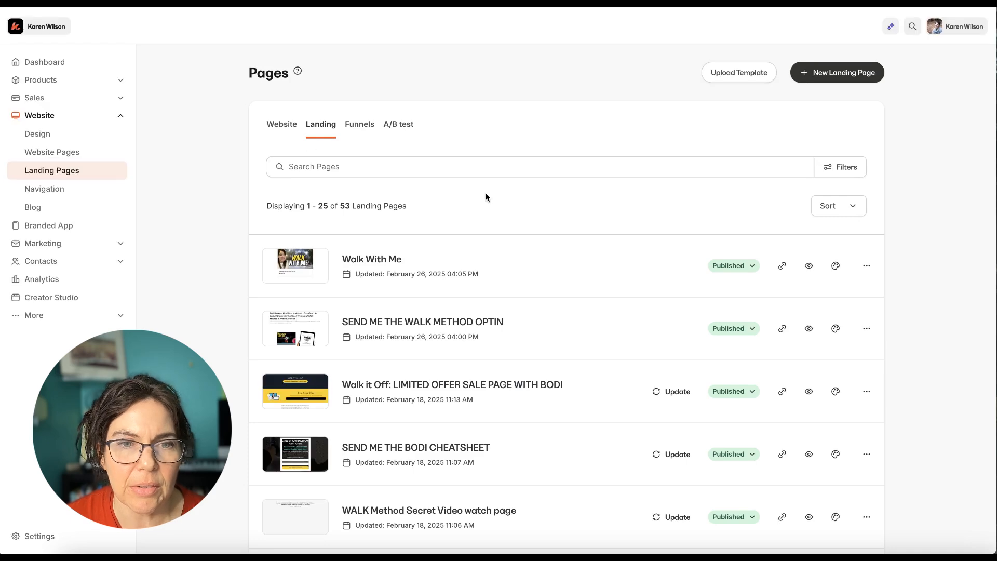
click(783, 269)
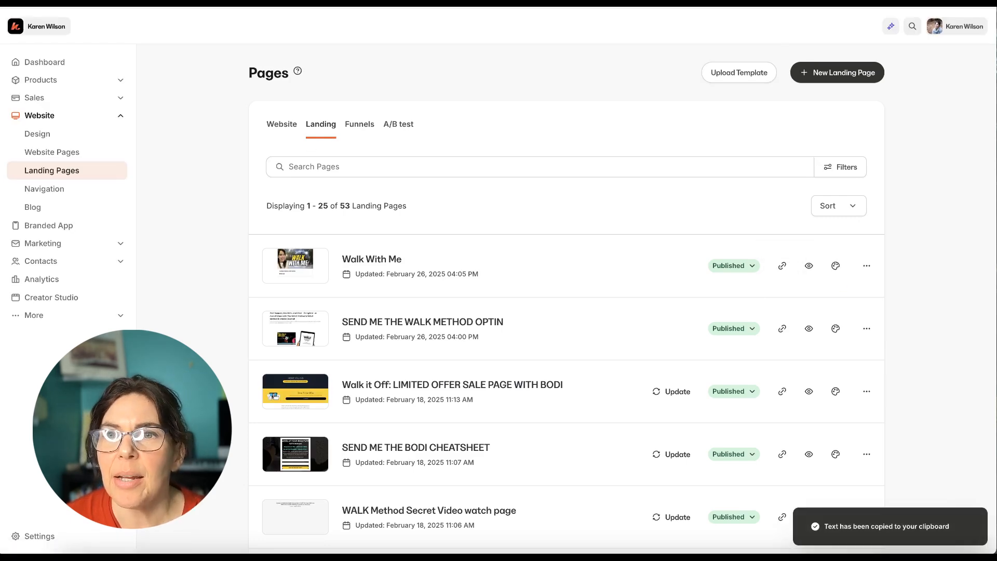
Switch to YouTube Studio, add the ad free guided walk pack line with the page link to the 25 minute power walk video's description, and save
key(ctrl+t)
click(952, 29)
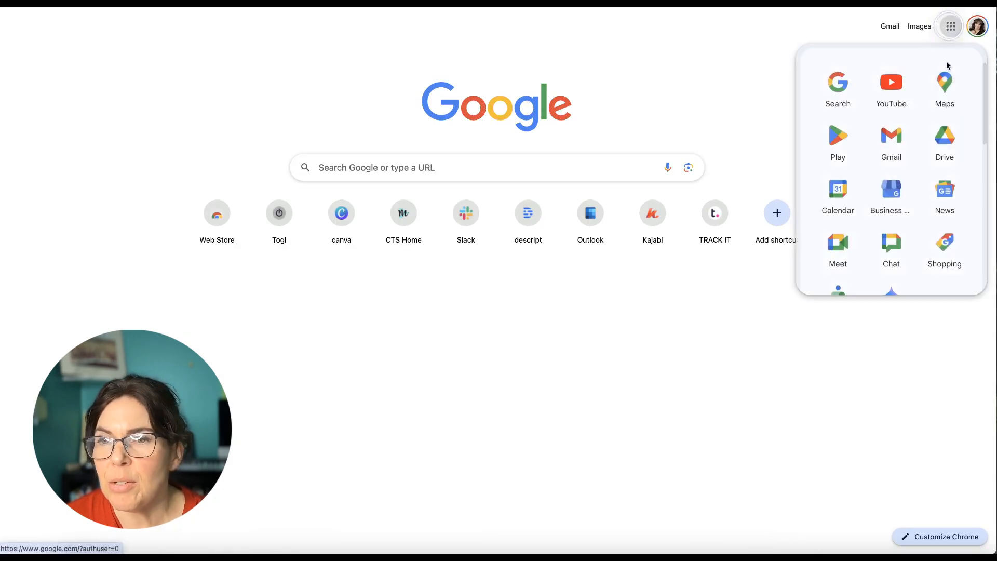
click(889, 87)
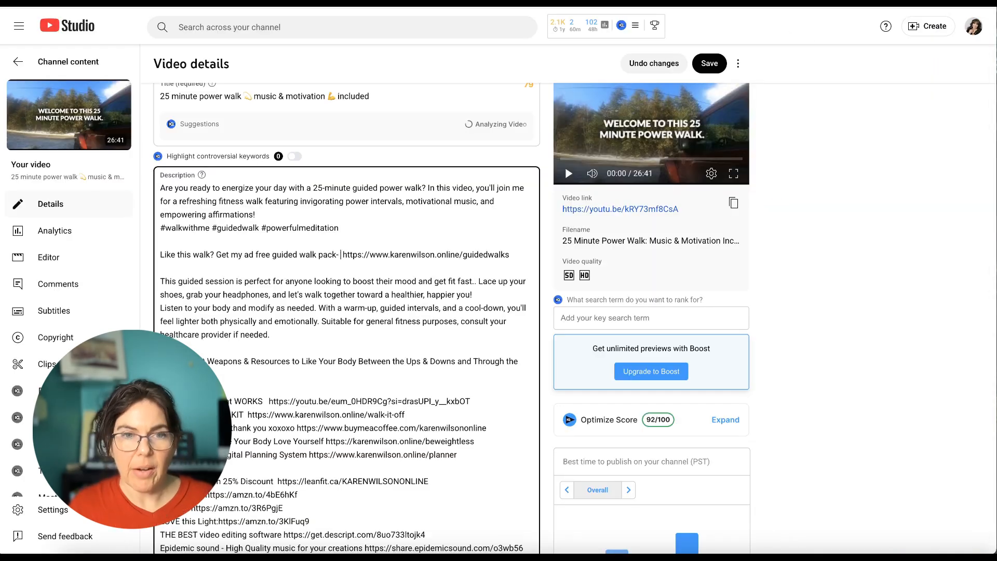
click(710, 63)
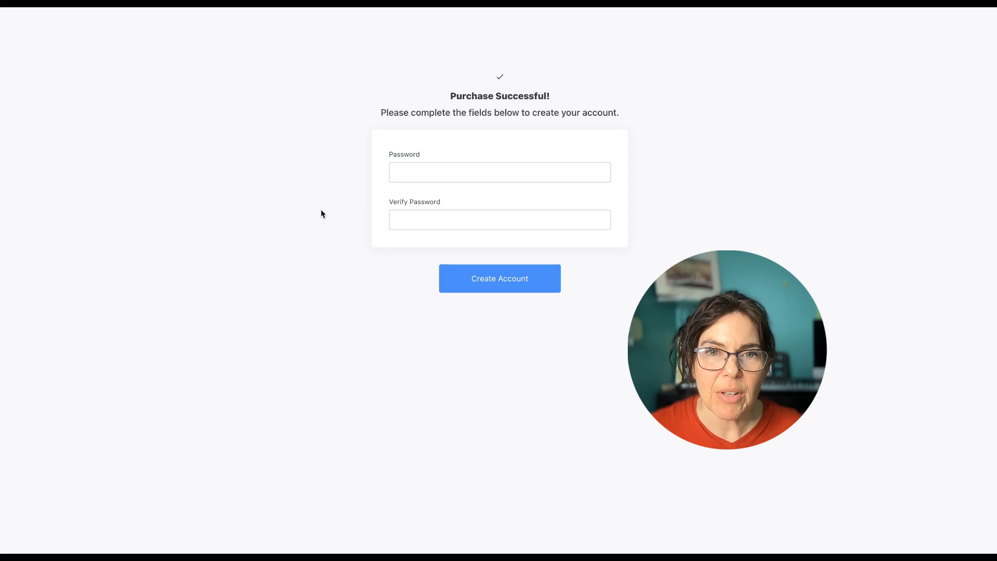
Create the buyer's account by entering and verifying its password, and view the purchased guided walks product in the library
click(405, 171)
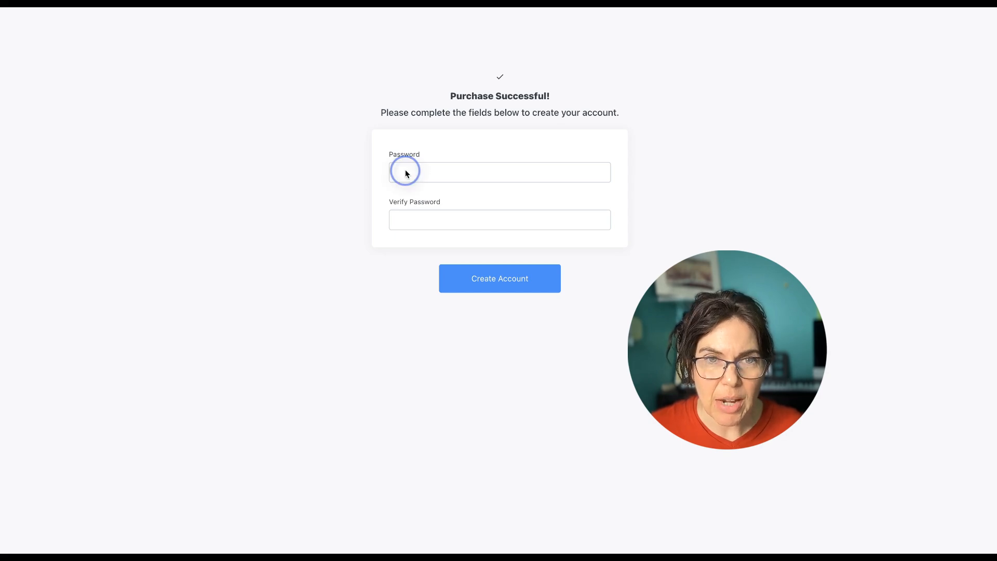
click(405, 172)
text(•)
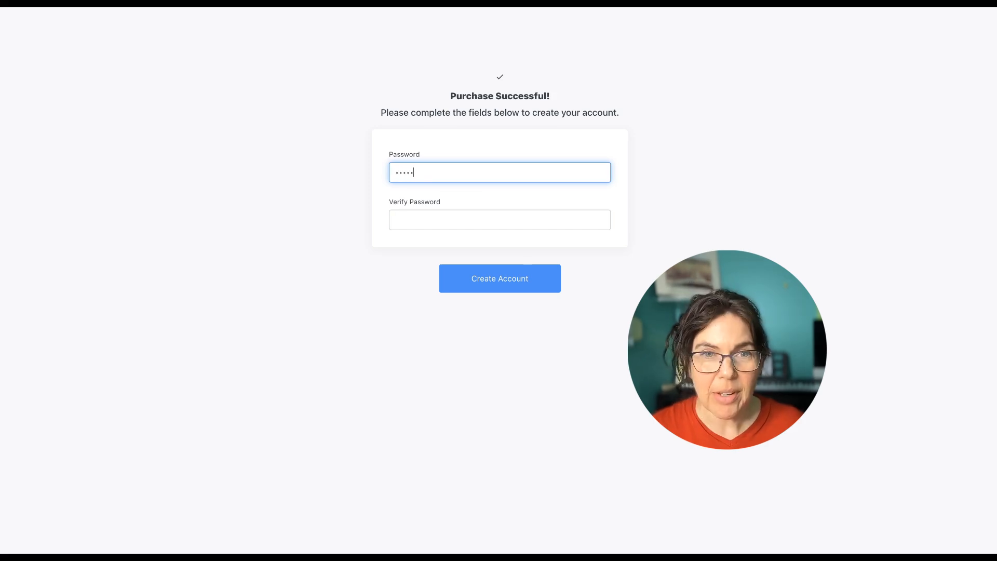
scroll(500, 208, down, 1)
click(397, 212)
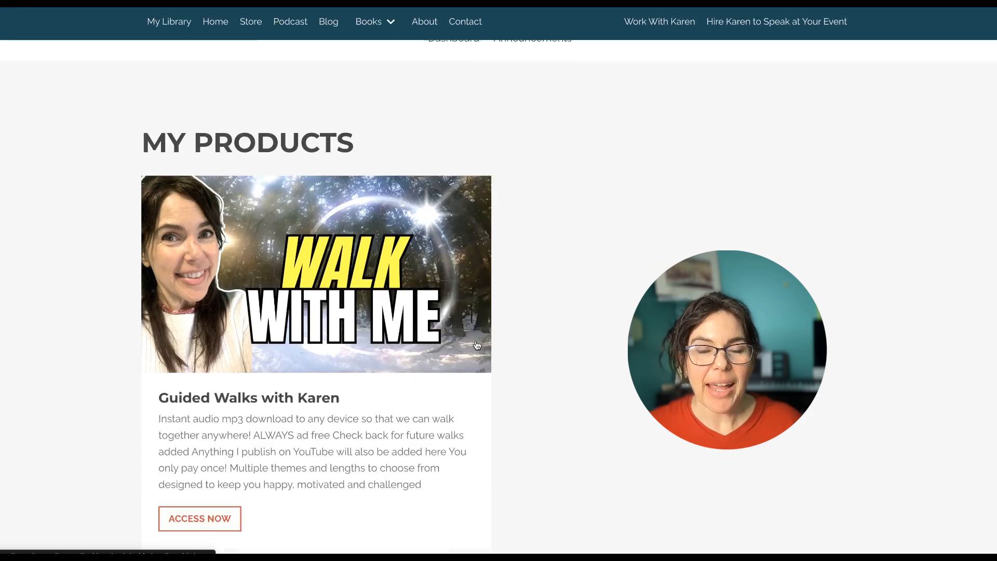
scroll(475, 345, down, 3)
scroll(477, 340, up, 2)
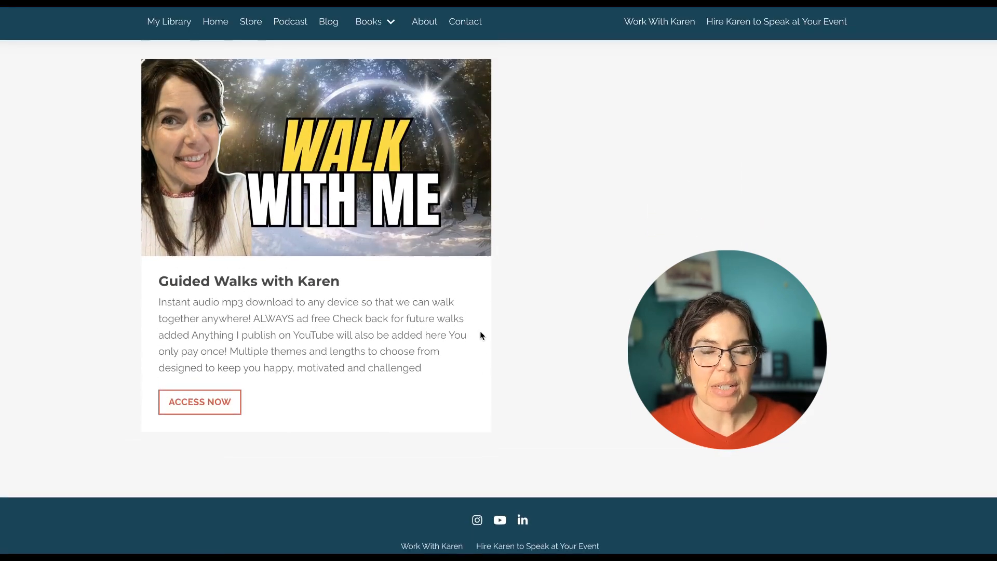
scroll(452, 245, up, 1)
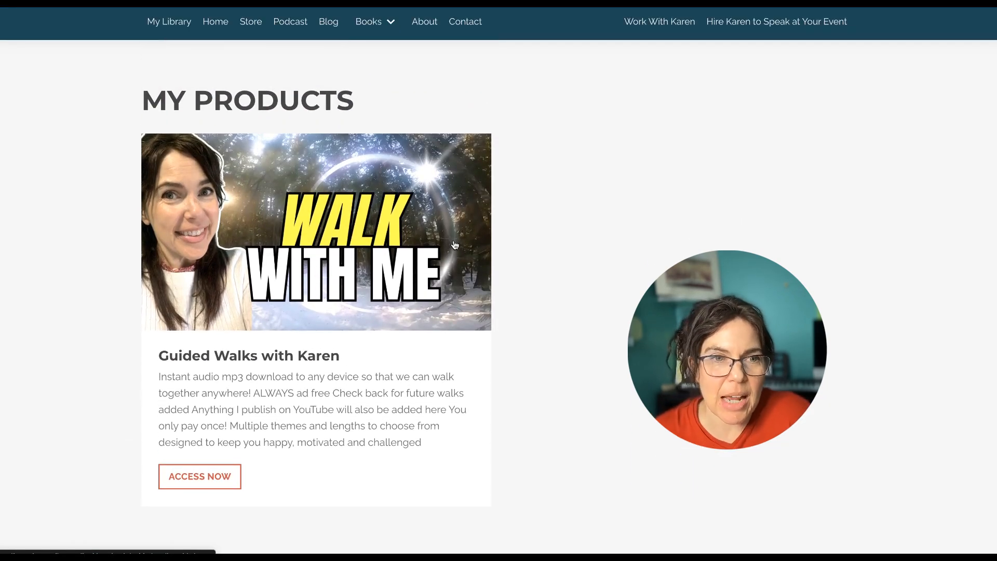